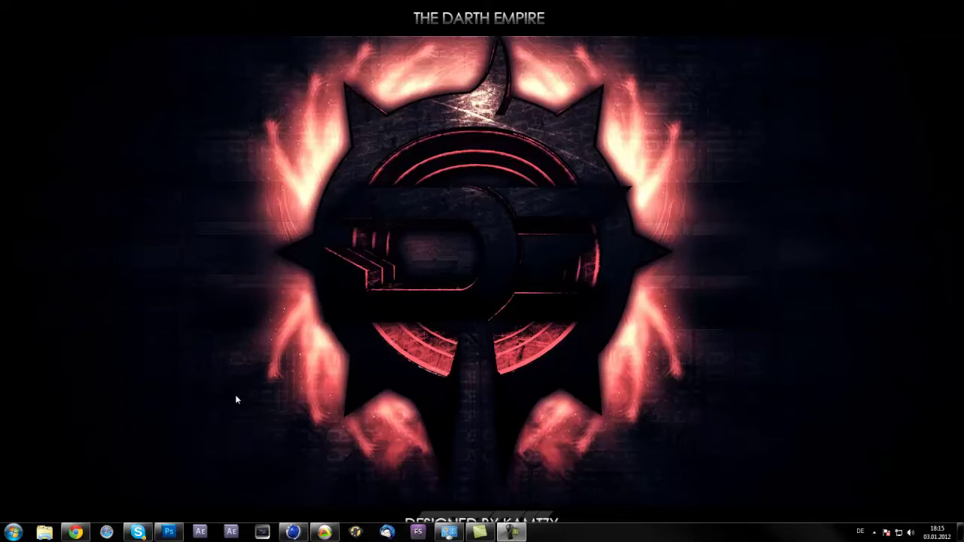
# Restore the Photoshop window showing the red-and-black KAMTZY 3D text image
pyautogui.click(170, 533)
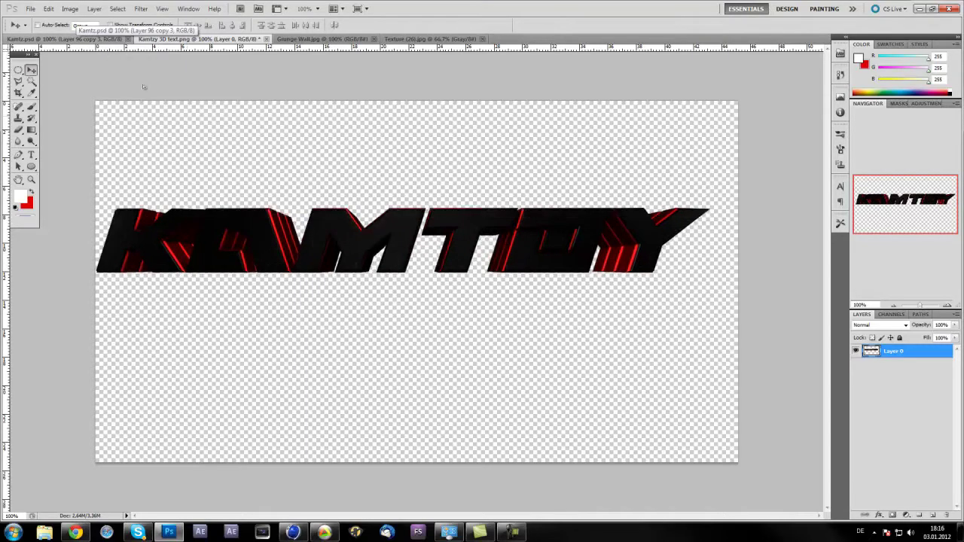
# Switch to the dark Kamtz.psd web-layout document
pyautogui.click(84, 41)
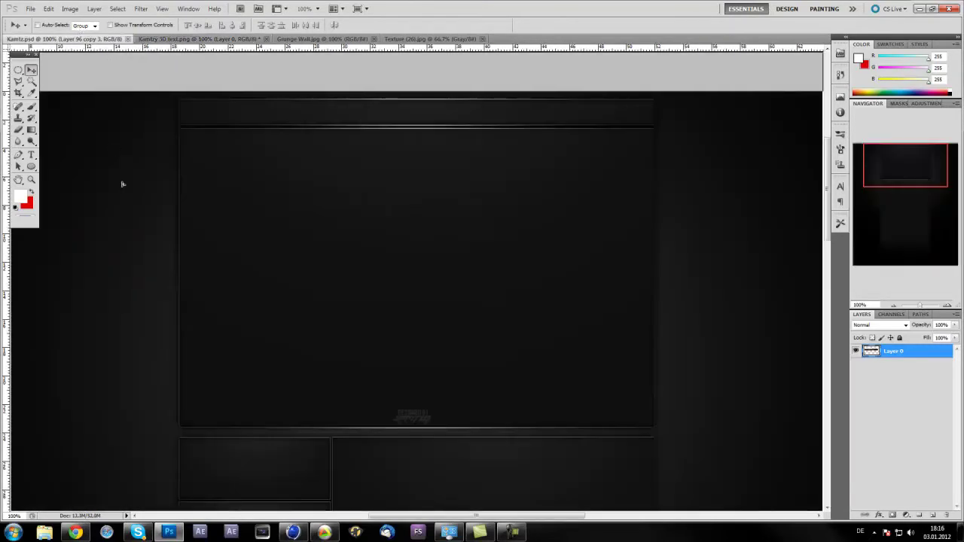
# Drag the KAMTZY text into the layout, rotate it vertical, and shrink it to about 54%
pyautogui.moveTo(154, 205); pyautogui.dragTo(314, 247)
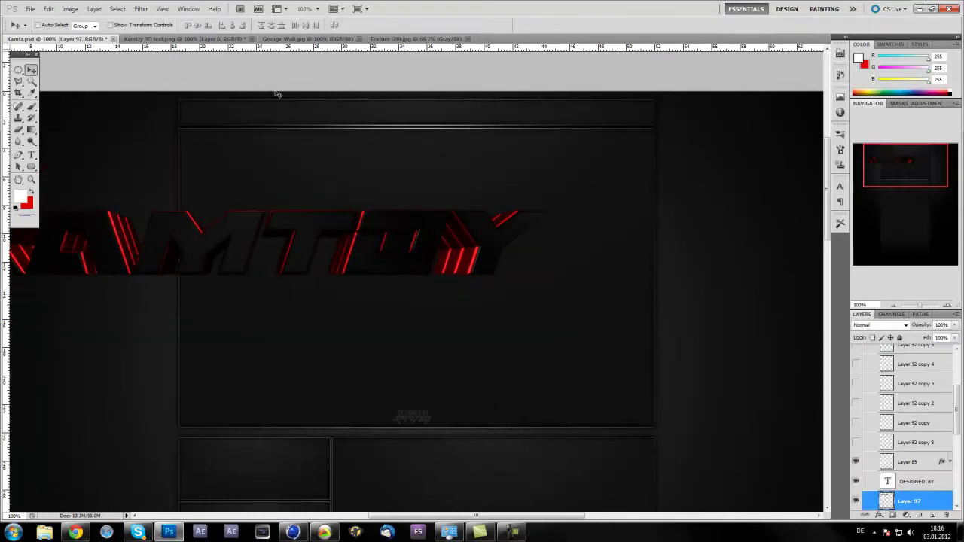
pyautogui.hotkey('ctrl', 't')
pyautogui.moveTo(433, 381); pyautogui.dragTo(313, 128)
pyautogui.scroll(-3, 255, 454)
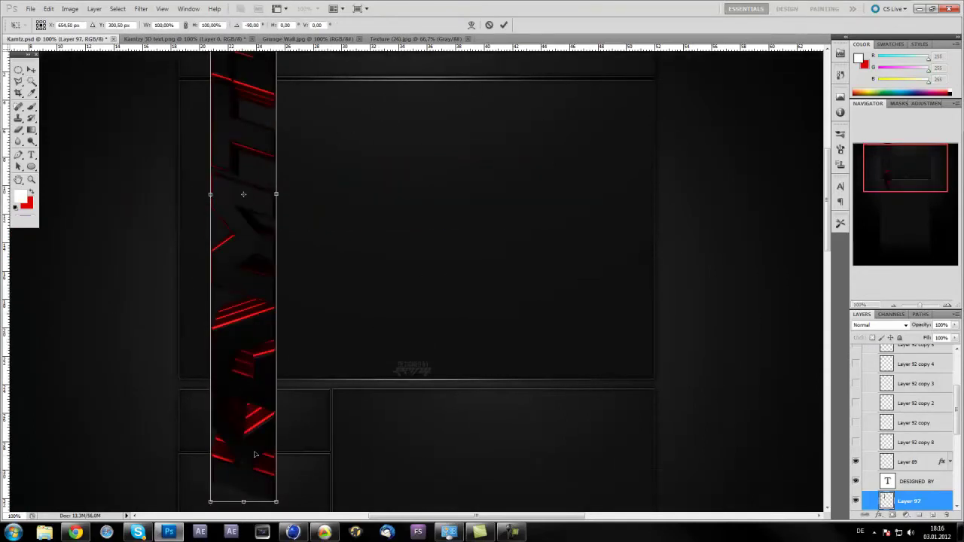
pyautogui.moveTo(217, 498); pyautogui.dragTo(220, 360)
pyautogui.scroll(3, 338, 359)
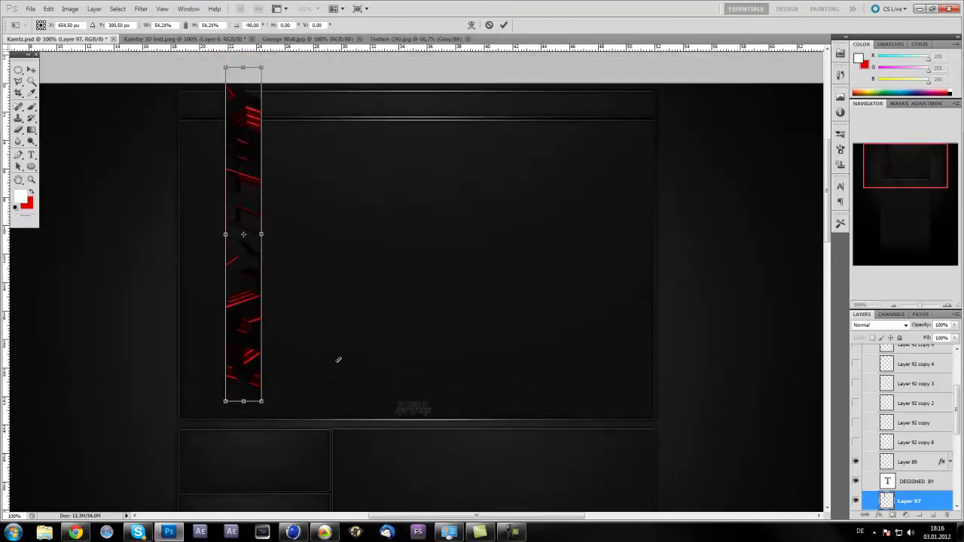
pyautogui.press('Return')
# Move the vertical text to the left edge, into the Background group, and scale it to 94%
pyautogui.moveTo(244, 273); pyautogui.dragTo(157, 292)
pyautogui.scroll(-3, 904, 457)
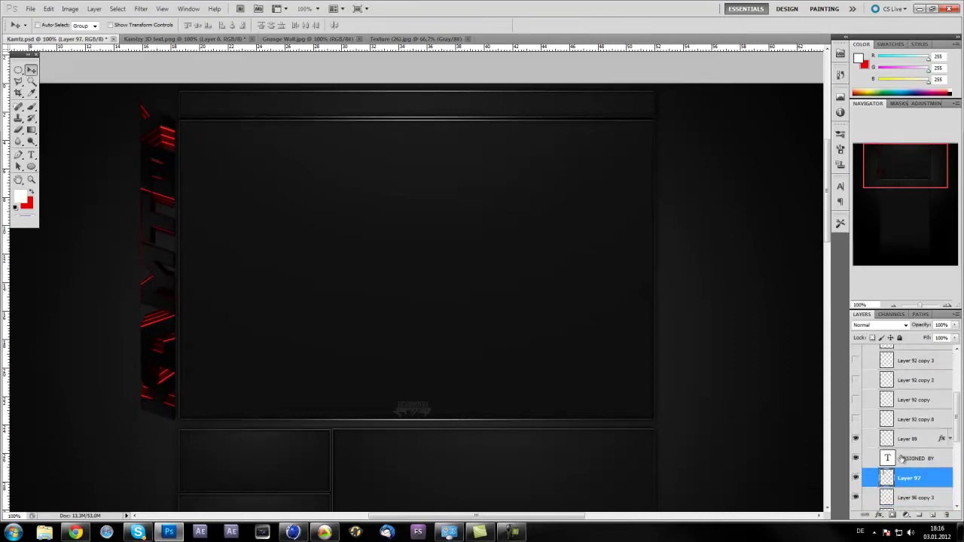
pyautogui.scroll(-10, 905, 457)
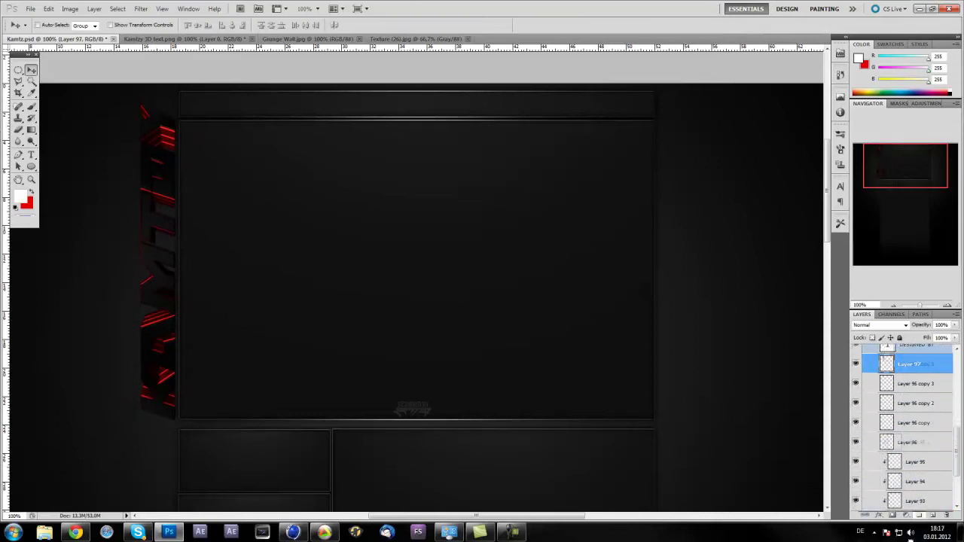
pyautogui.moveTo(909, 536); pyautogui.dragTo(907, 480)
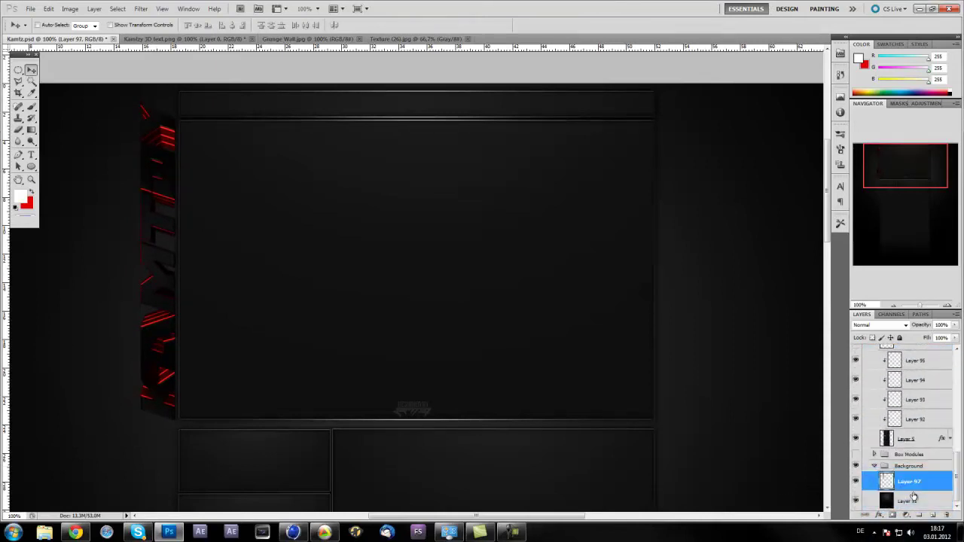
pyautogui.moveTo(160, 213); pyautogui.dragTo(168, 215)
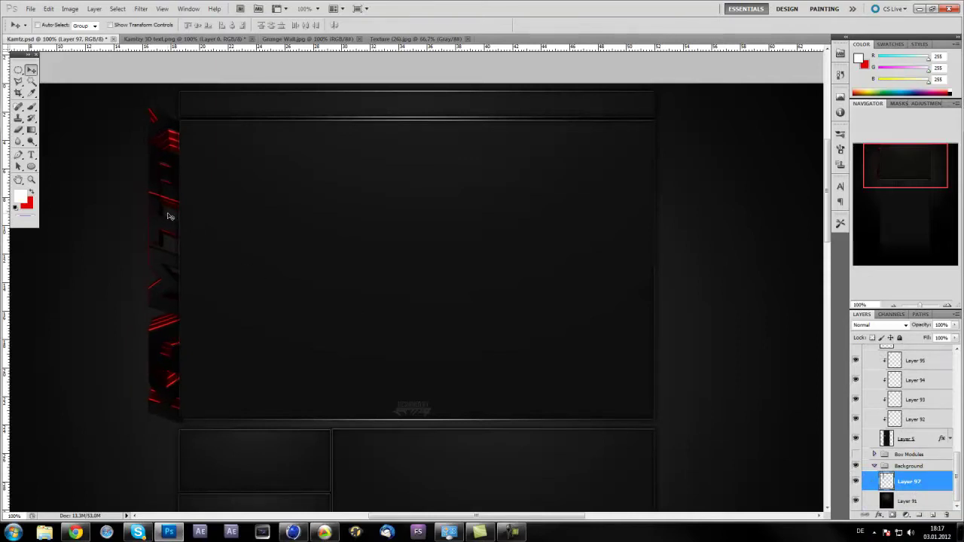
pyautogui.hotkey('ctrl', 't')
pyautogui.moveTo(183, 424); pyautogui.dragTo(181, 415)
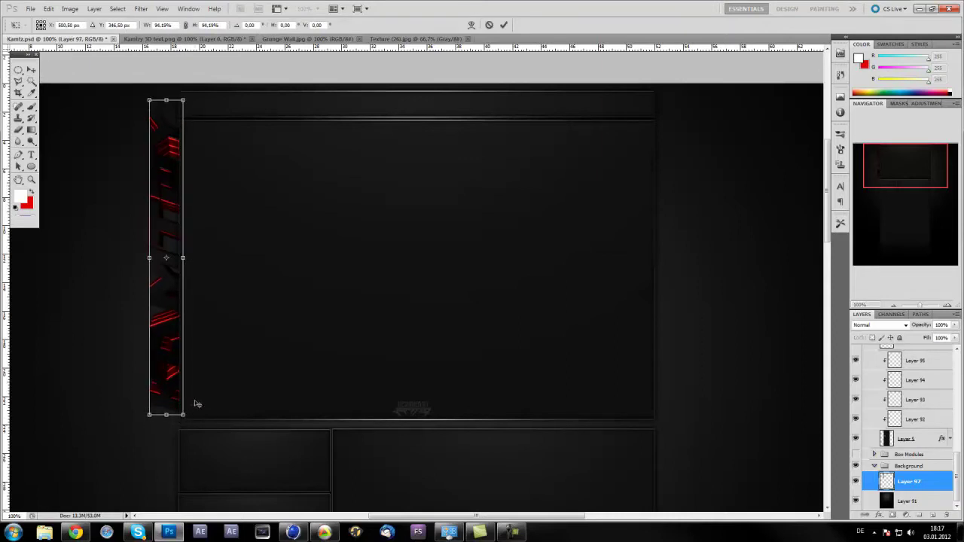
pyautogui.press('Return')
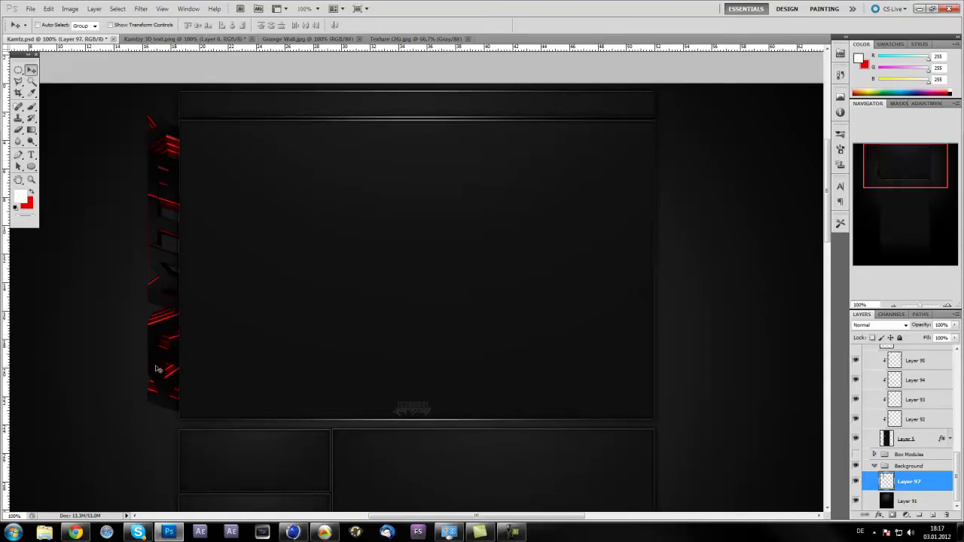
# Add a new layer clipped to the text, fill it white, and set it to Overlay
pyautogui.click(932, 515)
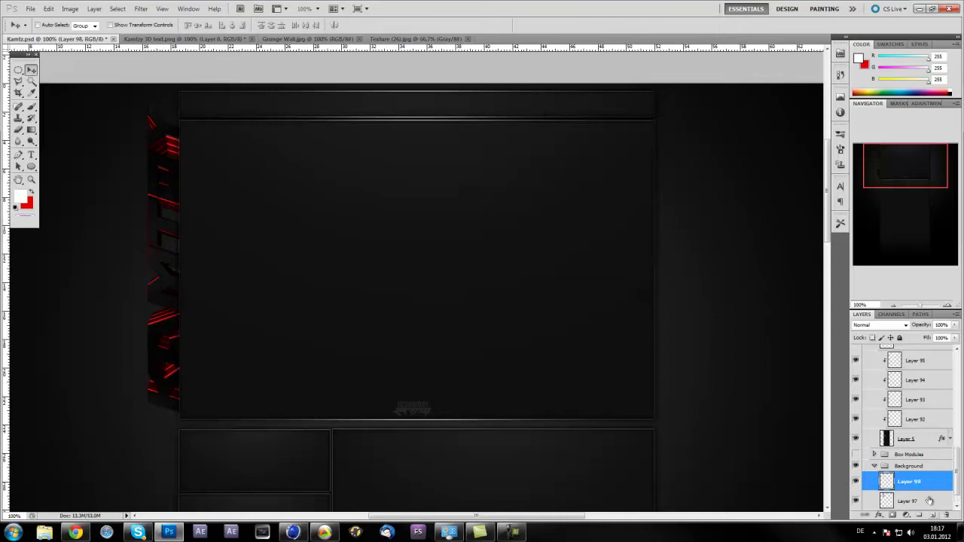
pyautogui.keyDown('alt'); pyautogui.click(895, 491); pyautogui.keyUp('alt')
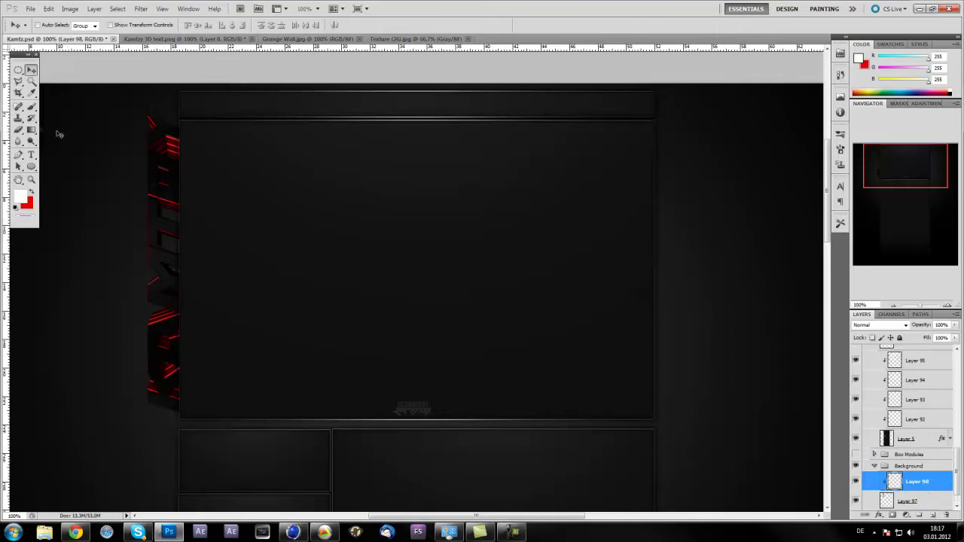
pyautogui.moveTo(31, 129); pyautogui.dragTo(54, 140)
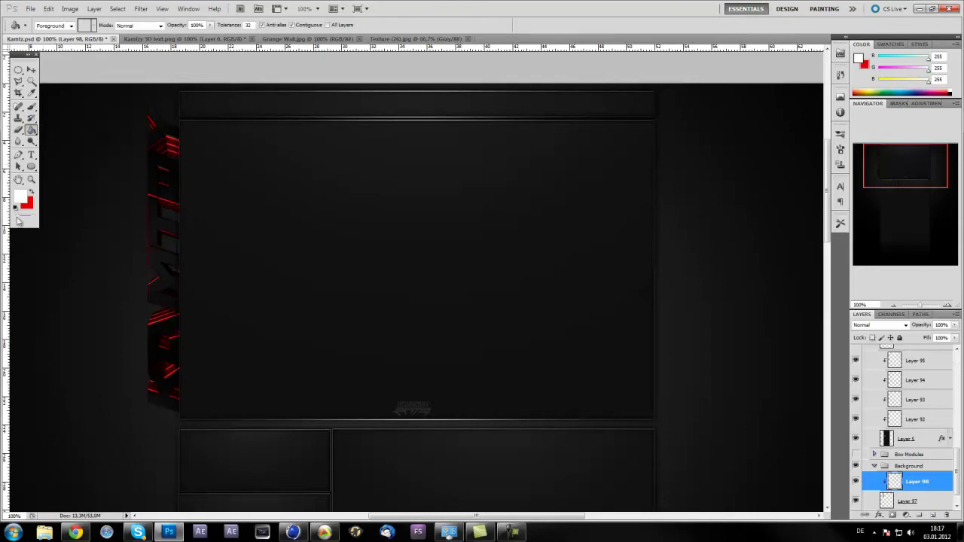
pyautogui.click(168, 346)
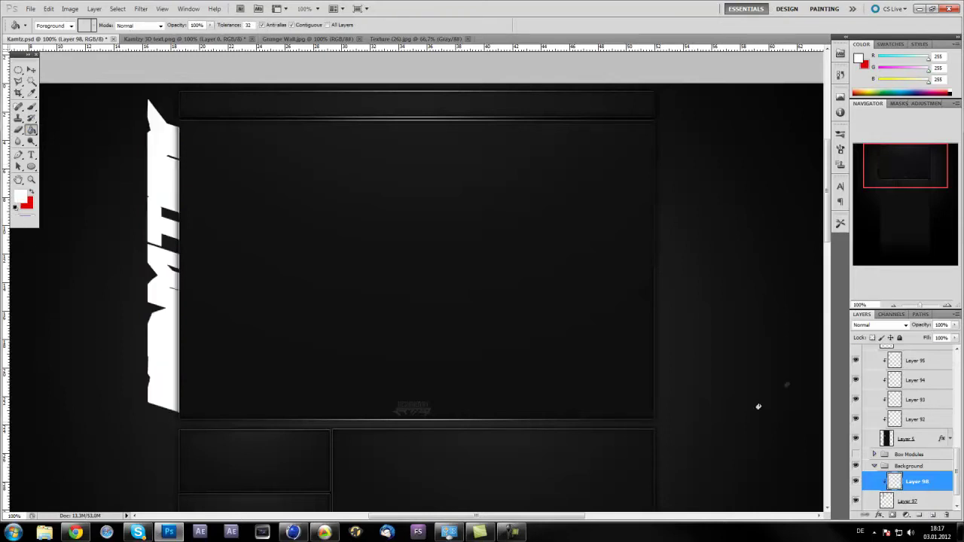
pyautogui.click(880, 324)
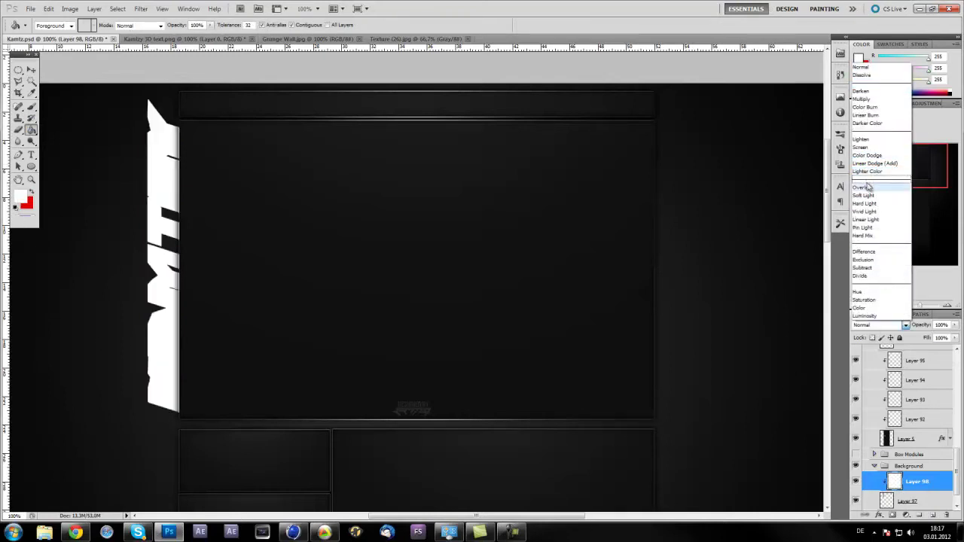
pyautogui.click(862, 187)
# Merge the white Overlay layer into the KAMTZY text layer, Layer 97
pyautogui.click(34, 70)
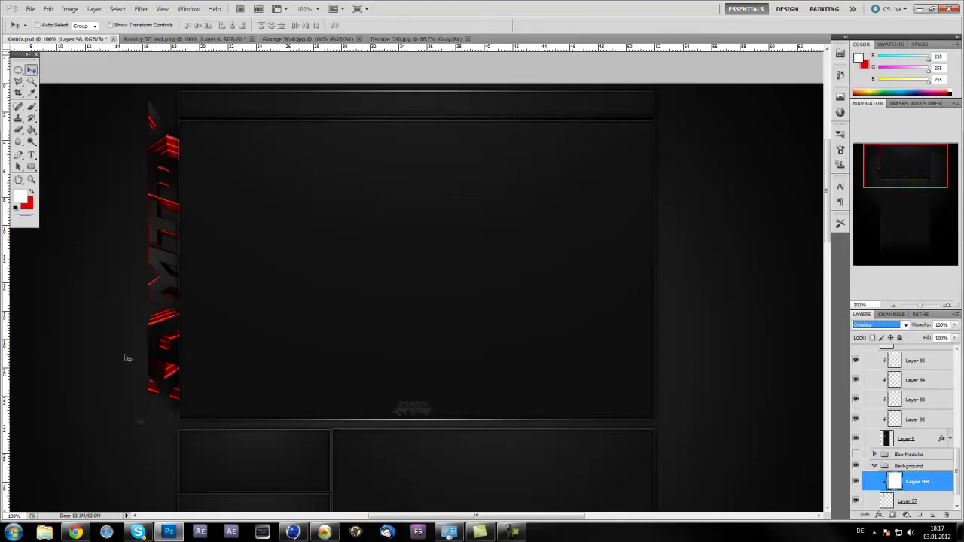
pyautogui.keyDown('shift'); pyautogui.click(943, 501); pyautogui.keyUp('shift')
pyautogui.rightClick(941, 498)
pyautogui.click(935, 476)
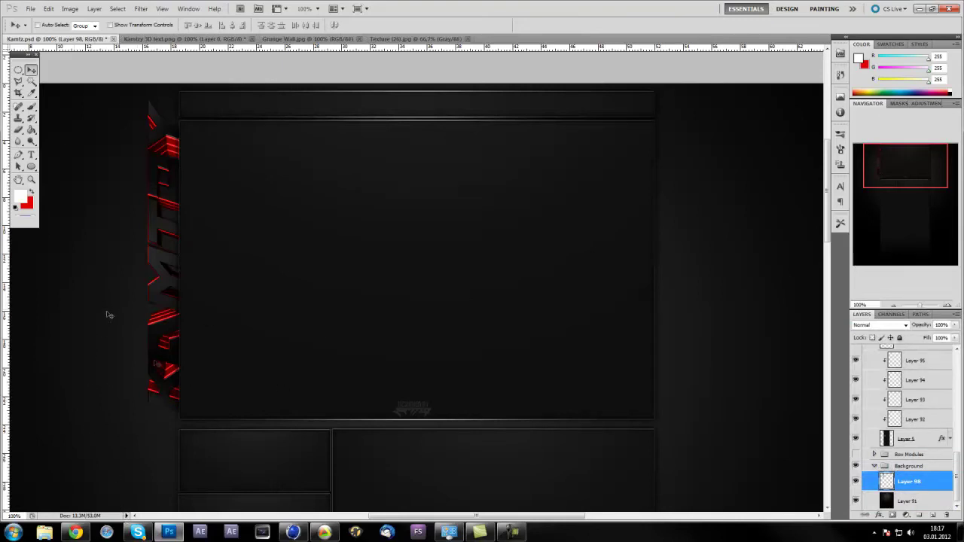
# Give Layer 98 a gradient overlay at 155° angle in Overlay blend mode
pyautogui.doubleClick(934, 484)
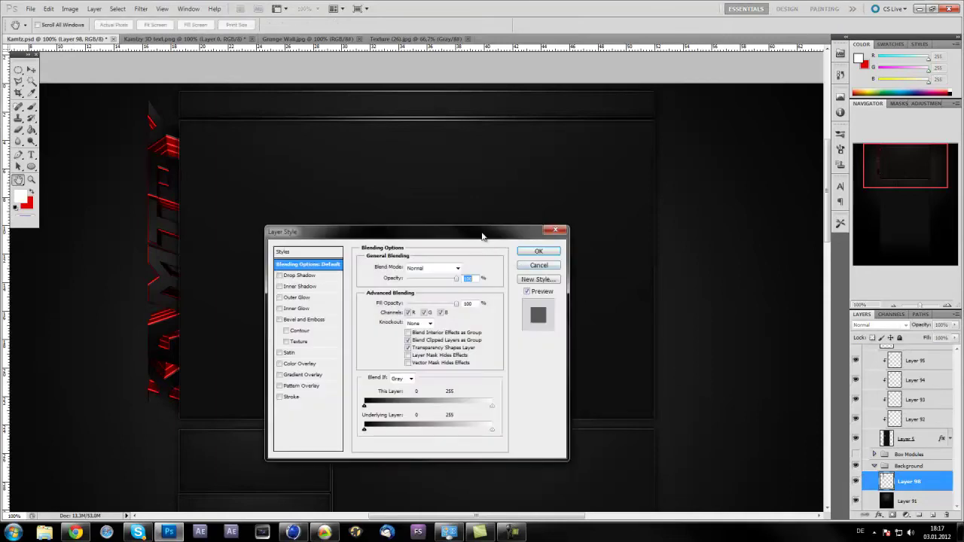
pyautogui.moveTo(482, 229); pyautogui.dragTo(539, 177)
pyautogui.click(363, 317)
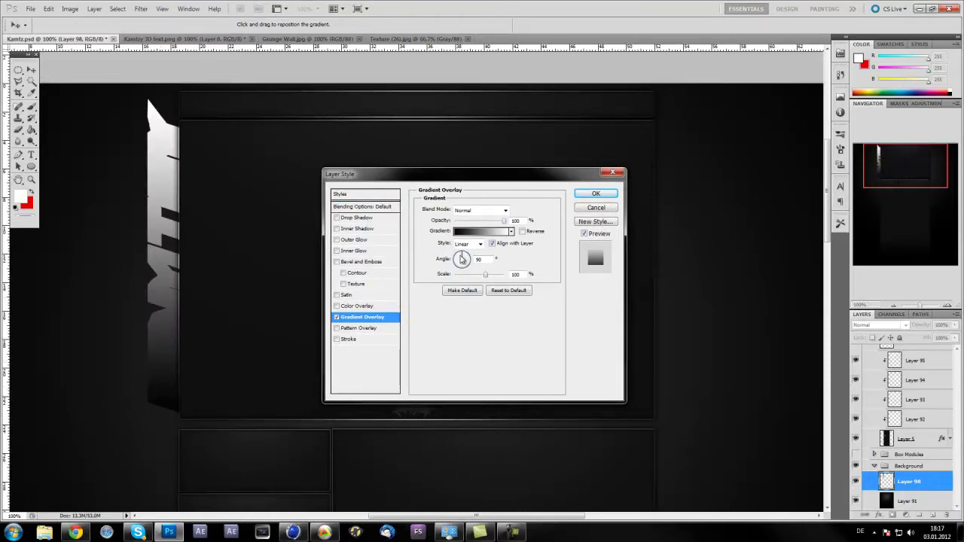
pyautogui.moveTo(461, 258); pyautogui.dragTo(456, 261)
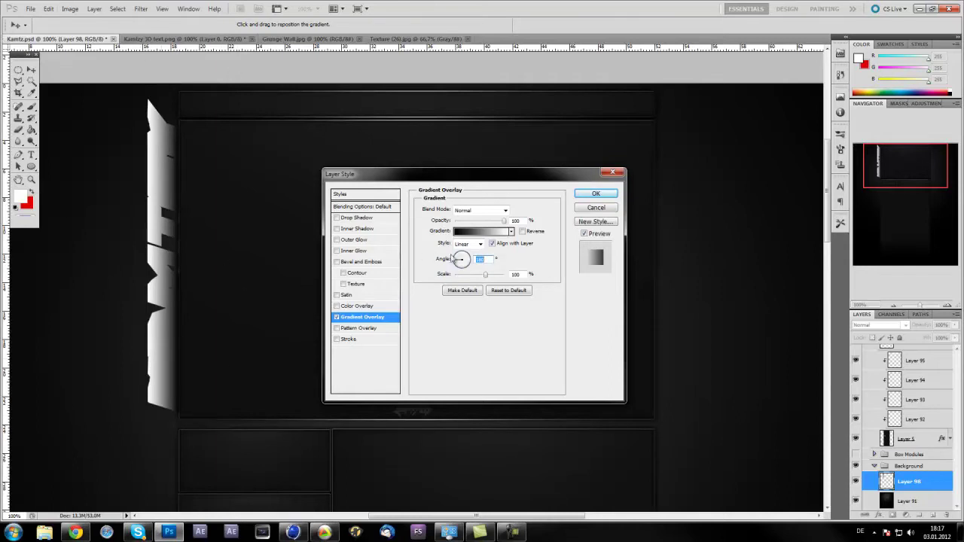
pyautogui.click(474, 210)
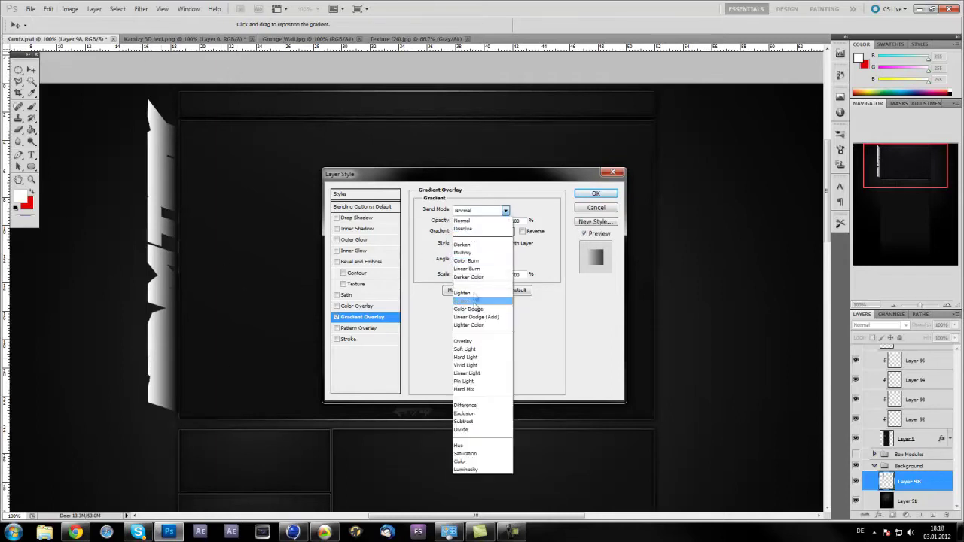
pyautogui.click(469, 340)
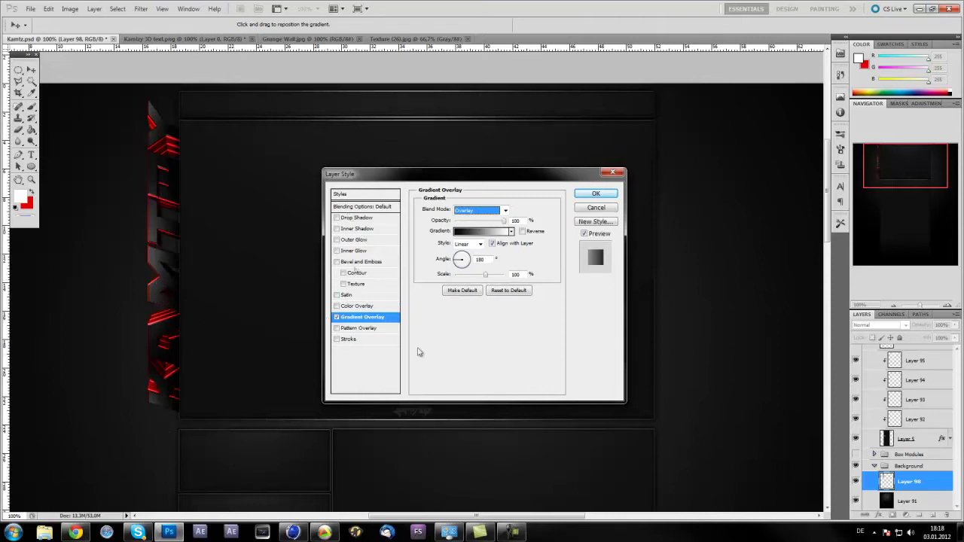
# Add a black Multiply drop shadow: distance 0, opacity 100, spread 19%, size 18 px
pyautogui.click(353, 218)
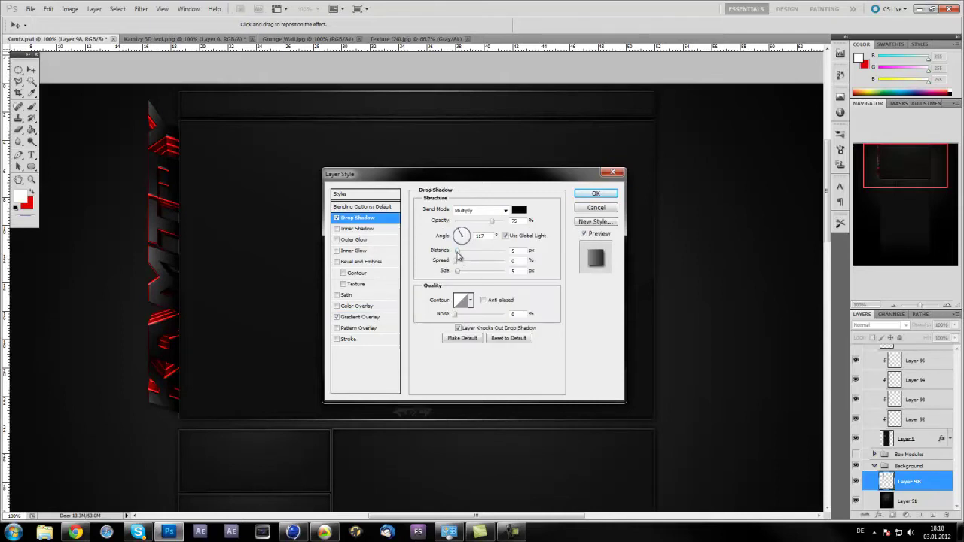
pyautogui.moveTo(457, 251); pyautogui.dragTo(450, 252)
pyautogui.moveTo(495, 226); pyautogui.dragTo(506, 224)
pyautogui.moveTo(455, 261); pyautogui.dragTo(460, 277)
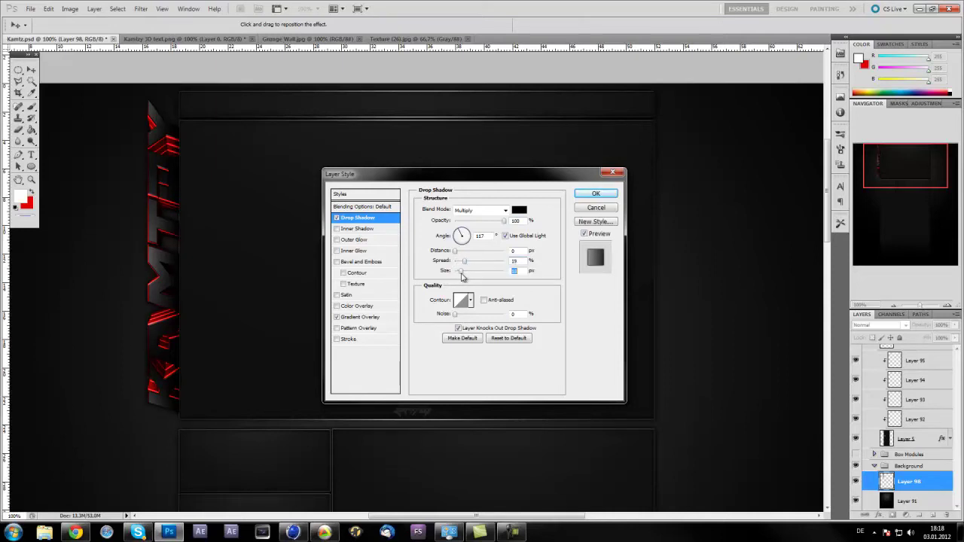
pyautogui.moveTo(463, 262); pyautogui.dragTo(466, 263)
# Apply the layer style, then glance at Kamtzy 3D text.png and return to the layout
pyautogui.press('Return')
pyautogui.scroll(2, 380, 378)
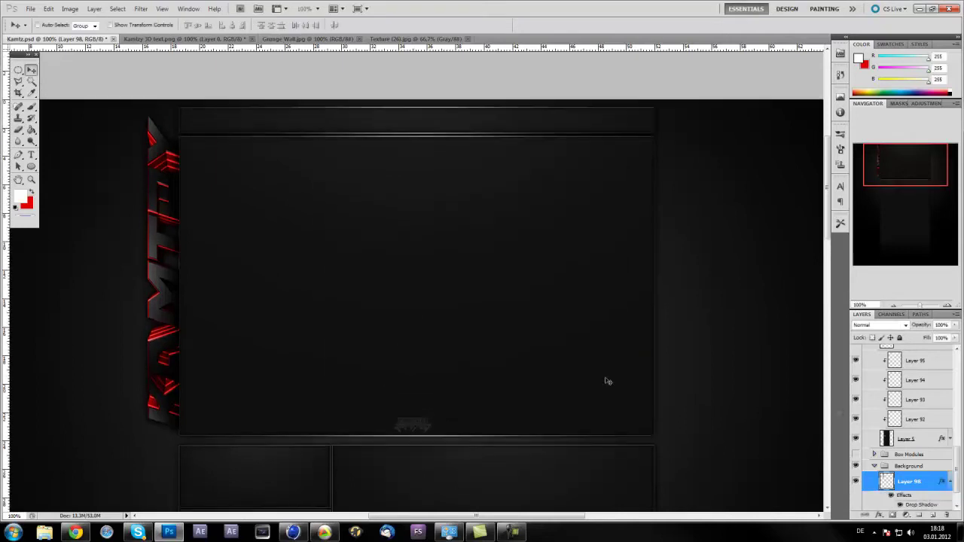
pyautogui.click(949, 481)
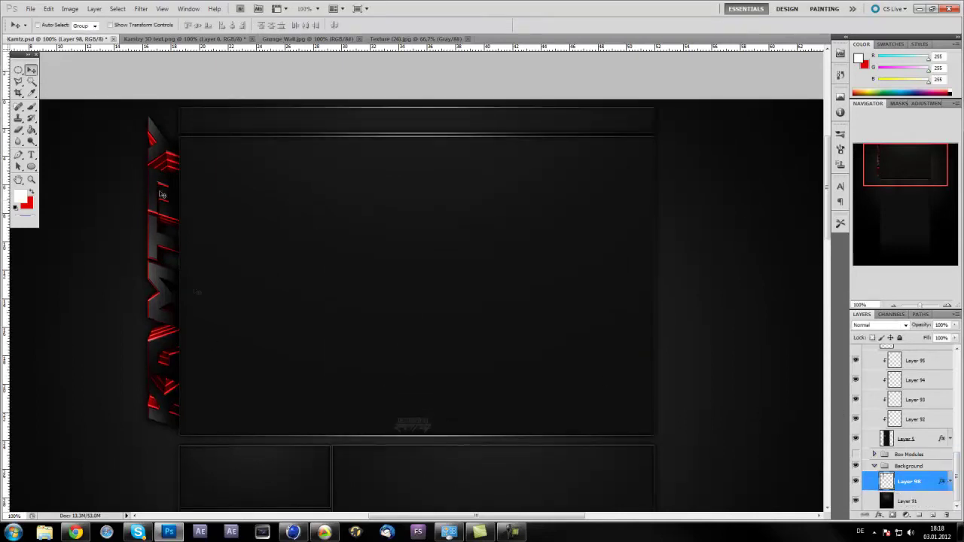
pyautogui.scroll(-3, 148, 298)
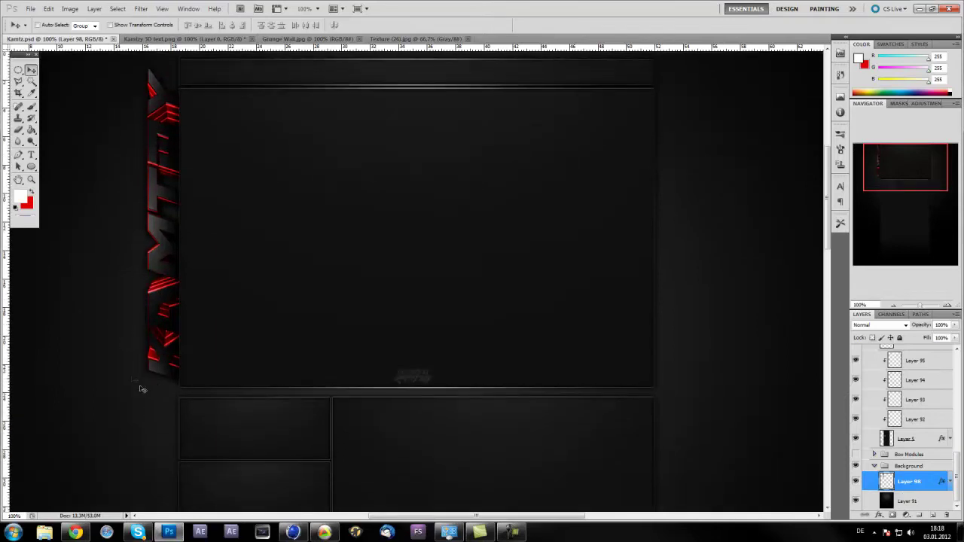
pyautogui.scroll(1, 149, 350)
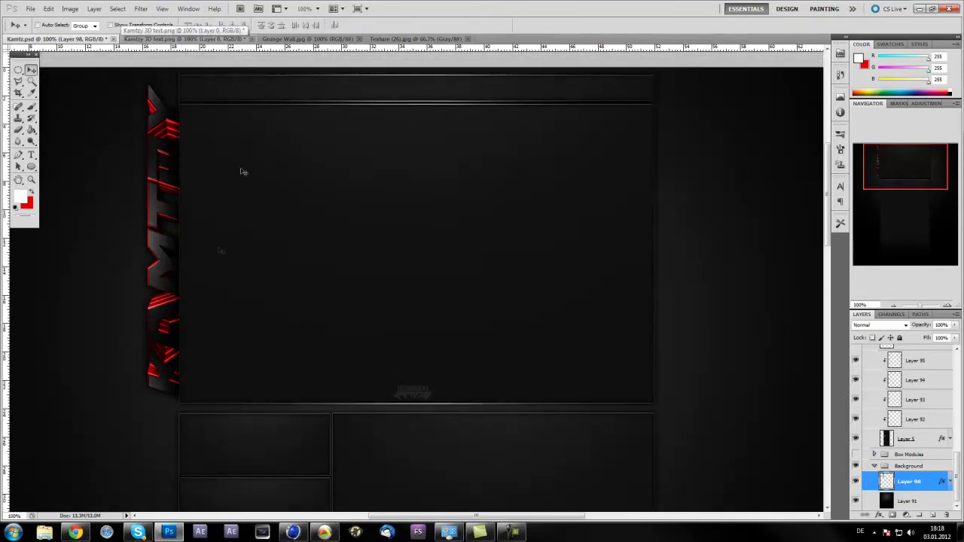
pyautogui.click(165, 38)
pyautogui.click(53, 38)
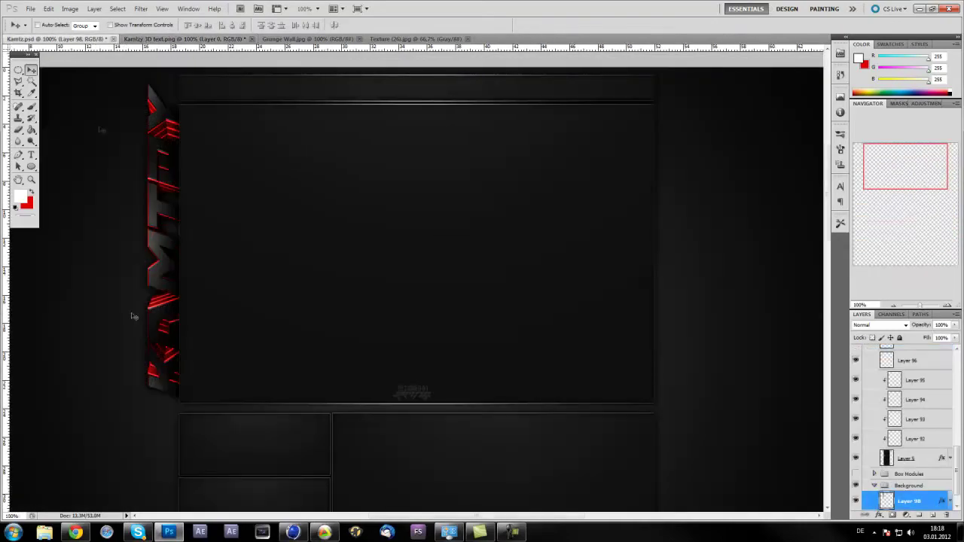
pyautogui.scroll(-1, 256, 314)
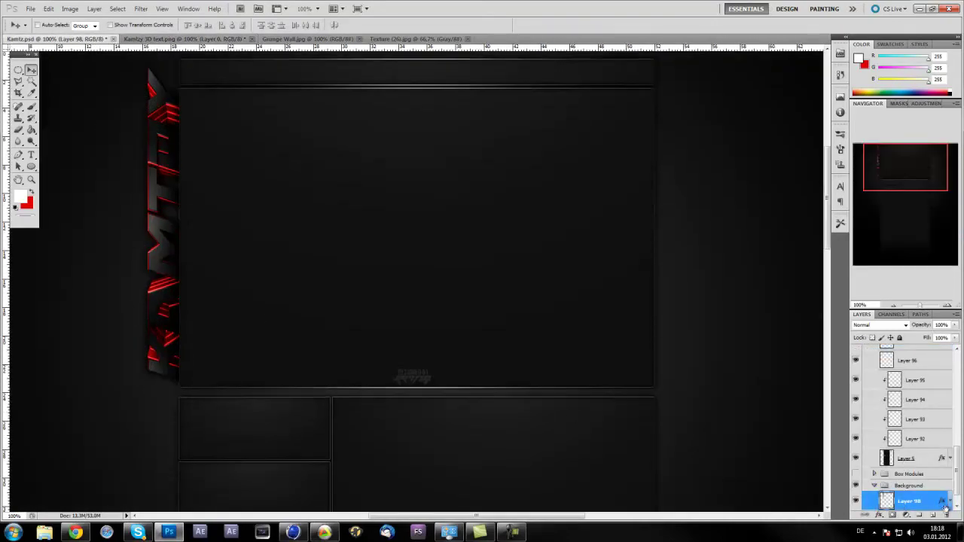
pyautogui.scroll(-1, 931, 500)
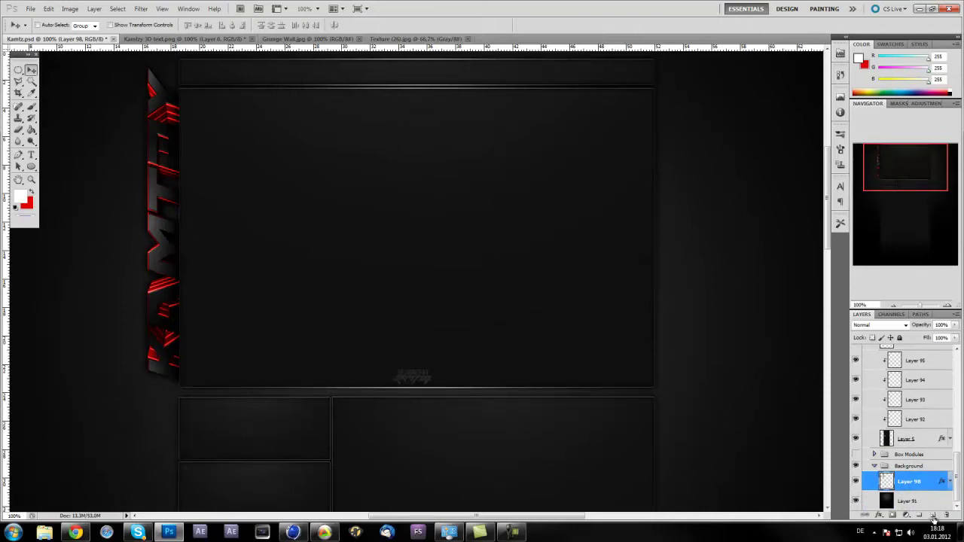
# Add a new layer clipped to Layer 98 and load Layer 98's outline as a selection
pyautogui.click(932, 517)
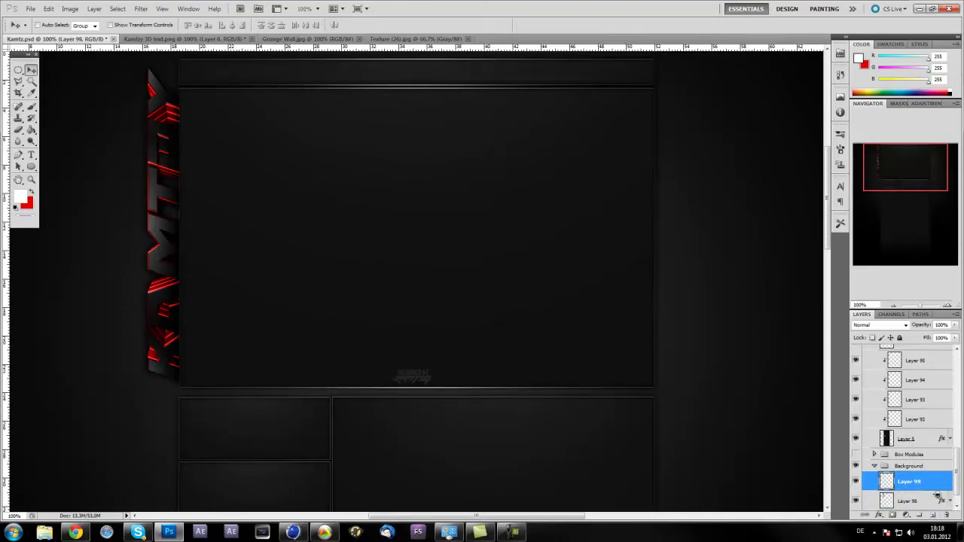
pyautogui.keyDown('alt'); pyautogui.click(937, 490); pyautogui.keyUp('alt')
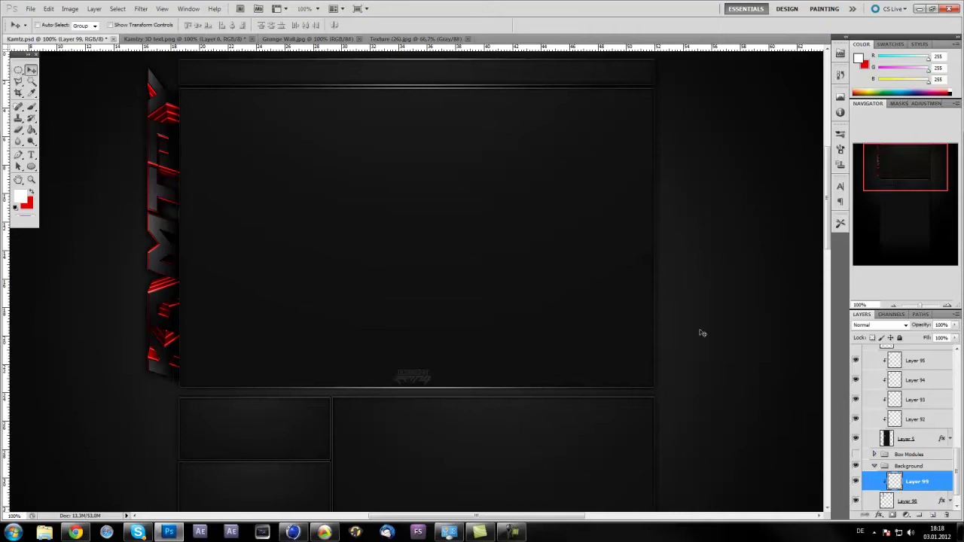
pyautogui.scroll(-1, 707, 444)
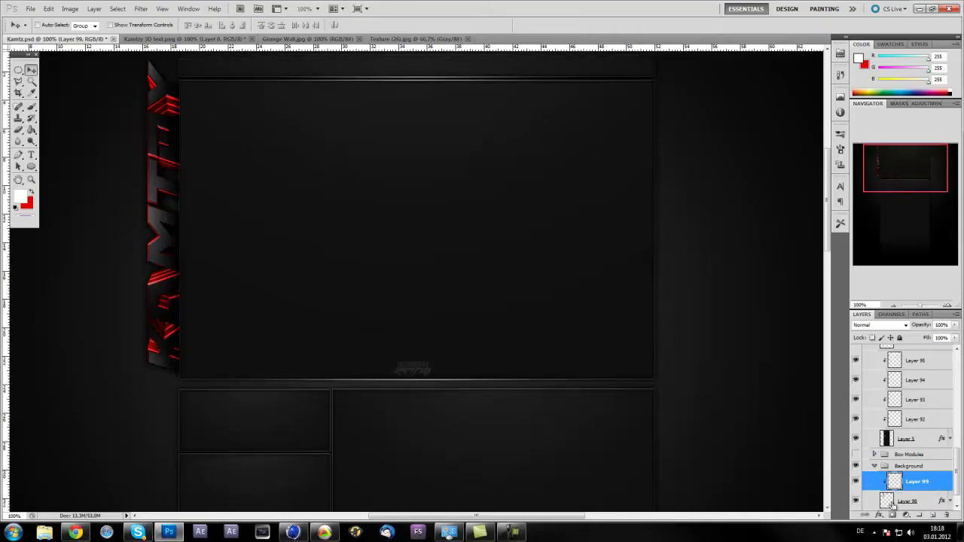
pyautogui.keyDown('ctrl'); pyautogui.click(886, 502); pyautogui.keyUp('ctrl')
pyautogui.scroll(3, 278, 274)
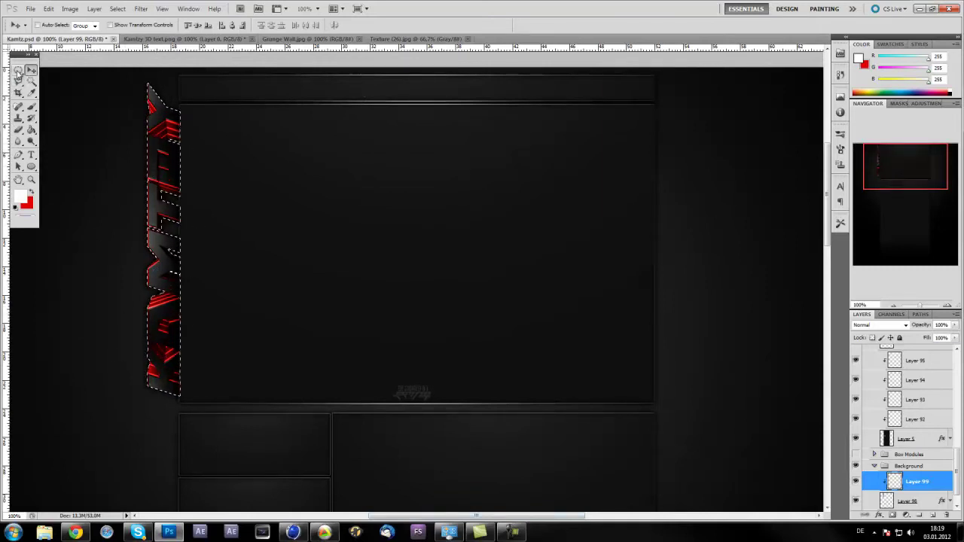
# Subtract an ellipse from the selection's right side, leaving a narrow strip along the left
pyautogui.moveTo(18, 70); pyautogui.dragTo(72, 80)
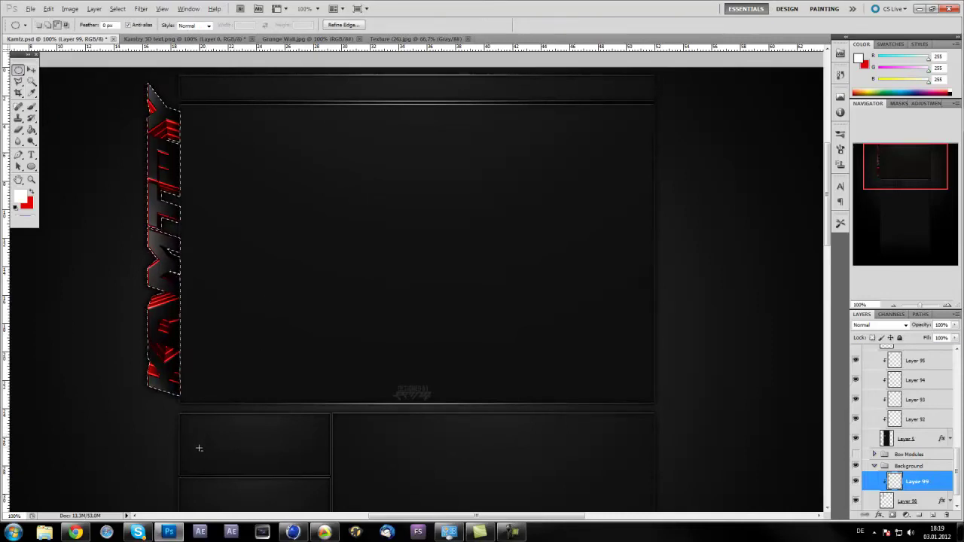
pyautogui.moveTo(194, 397); pyautogui.dragTo(165, 73)
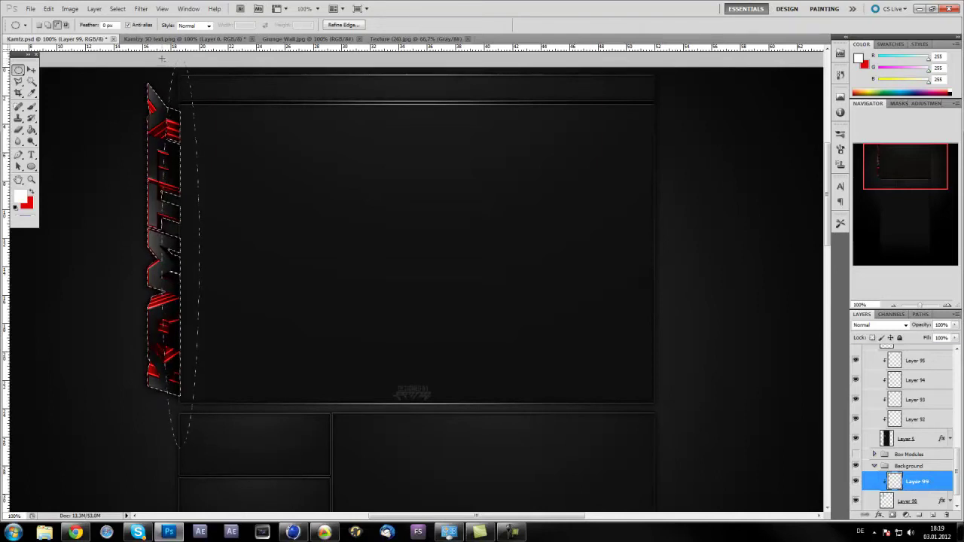
pyautogui.moveTo(162, 55); pyautogui.dragTo(162, 56)
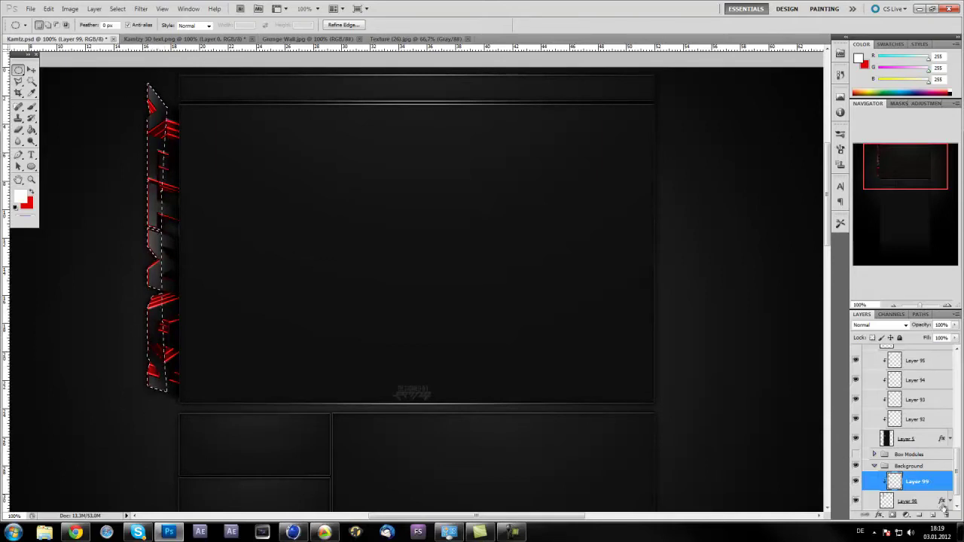
pyautogui.scroll(-1, 926, 468)
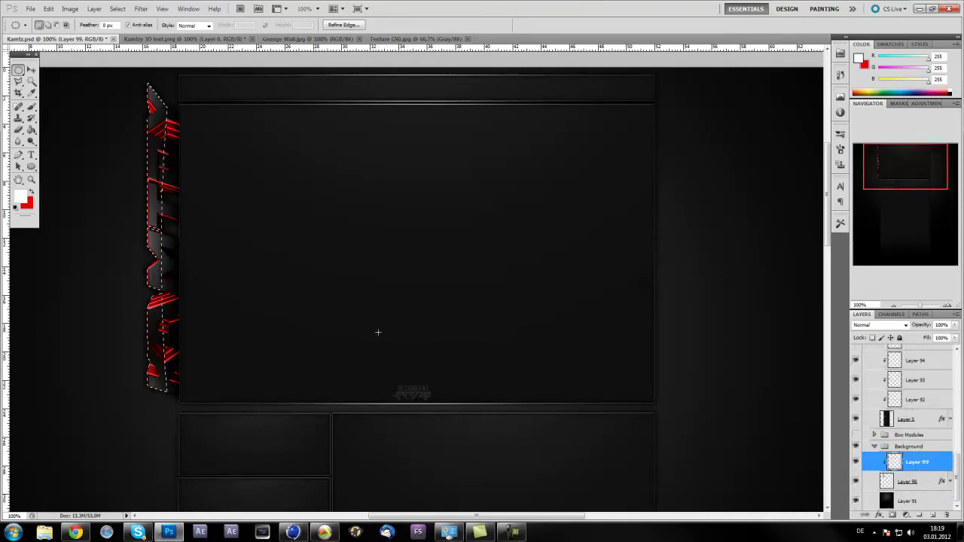
pyautogui.click(30, 130)
# Set the Gradient Tool to a white Foreground to Transparent gradient
pyautogui.moveTo(30, 130); pyautogui.dragTo(84, 140)
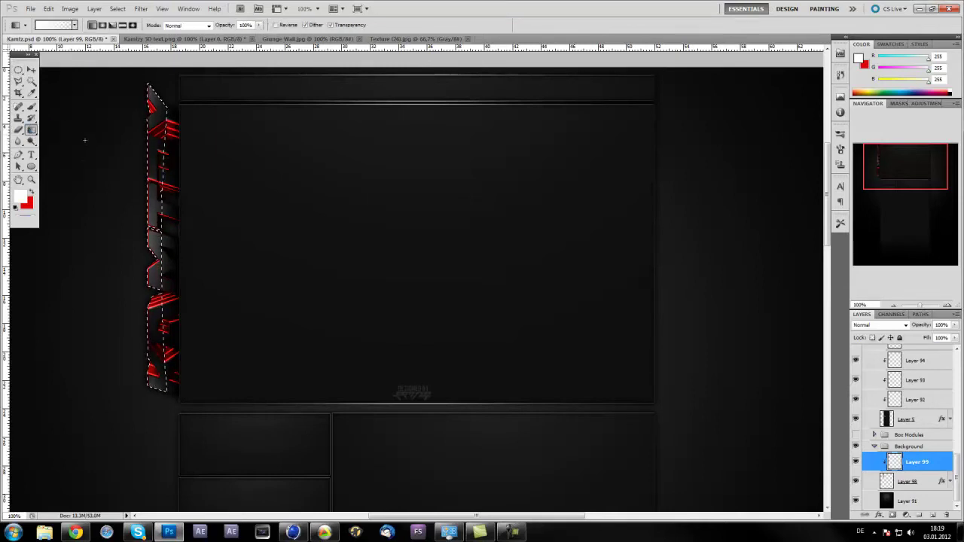
pyautogui.click(52, 25)
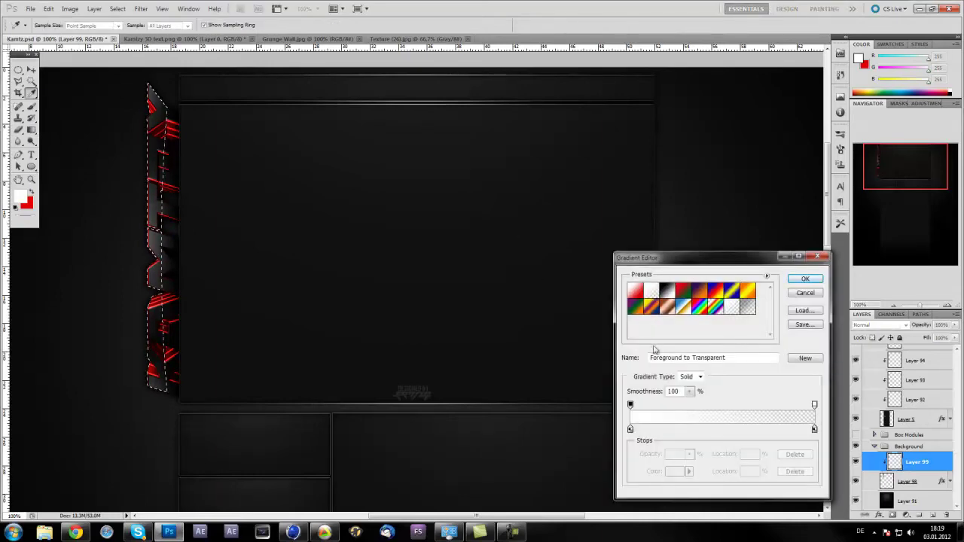
pyautogui.moveTo(675, 261); pyautogui.dragTo(433, 145)
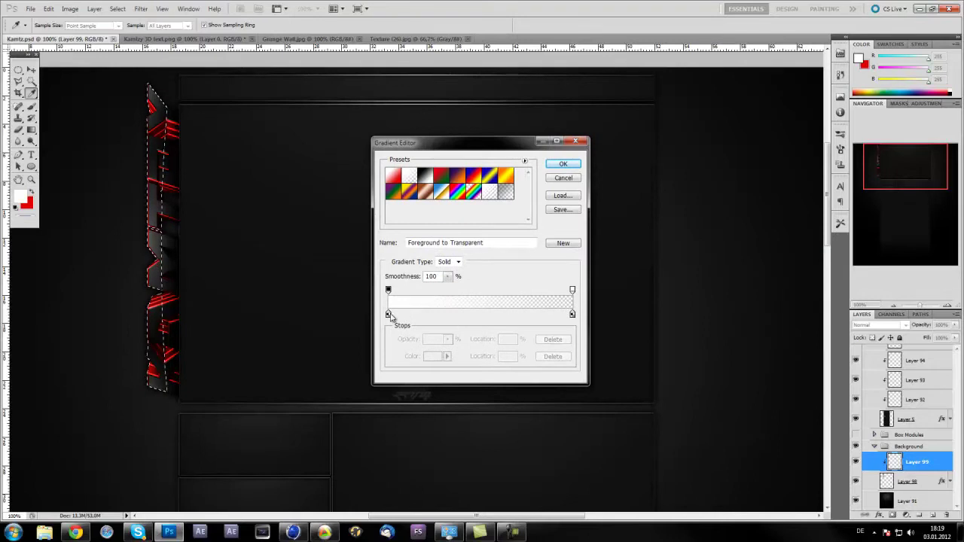
pyautogui.click(563, 164)
pyautogui.click(18, 195)
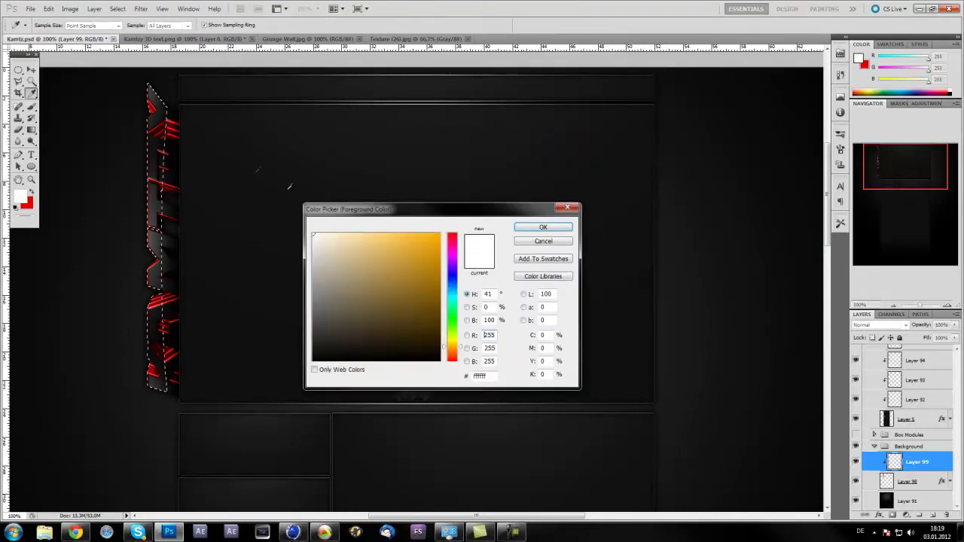
pyautogui.click(530, 229)
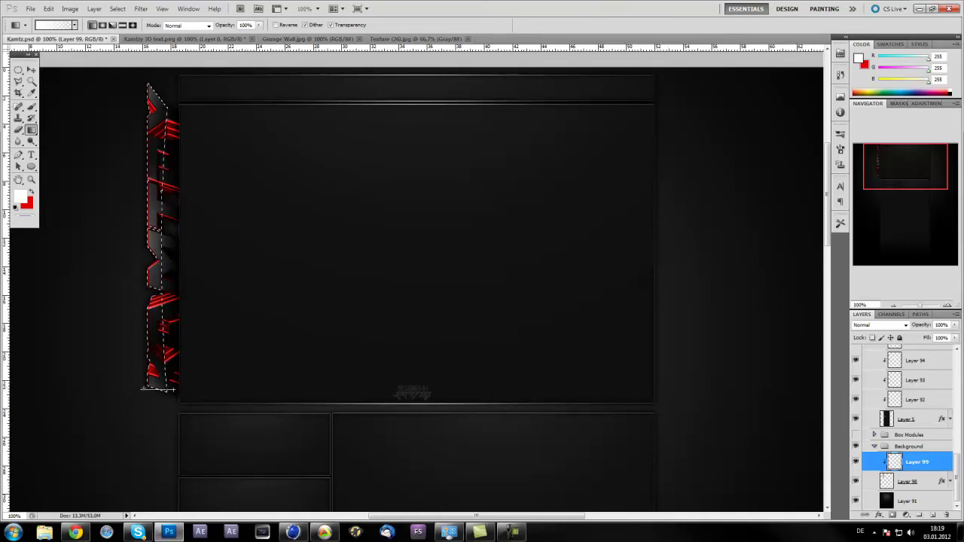
# Drag a white-to-transparent gradient across the selected strip on Layer 99, then deselect
pyautogui.moveTo(143, 387); pyautogui.dragTo(172, 387)
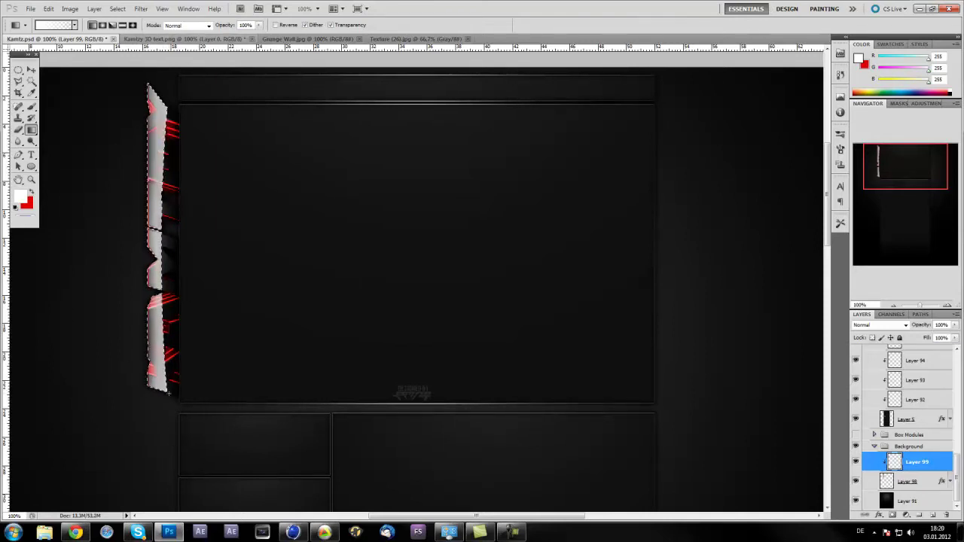
pyautogui.hotkey('ctrl', 'd')
pyautogui.click(31, 70)
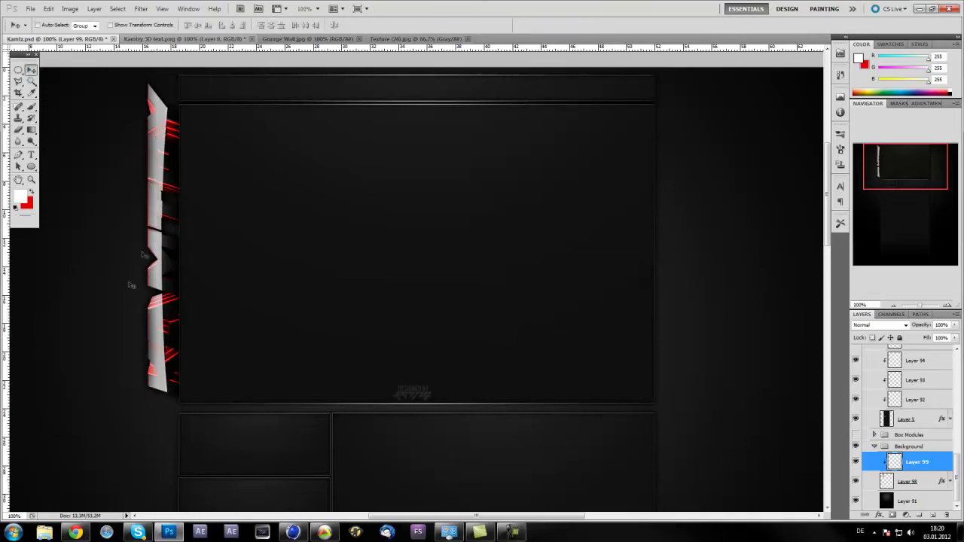
# Set Layer 99 to Overlay blending at 70% opacity
pyautogui.click(888, 326)
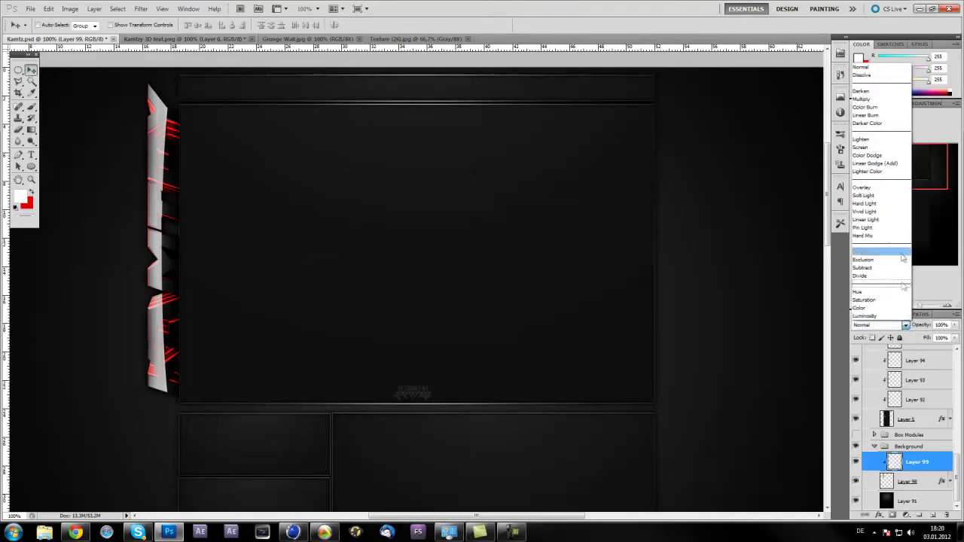
pyautogui.click(894, 193)
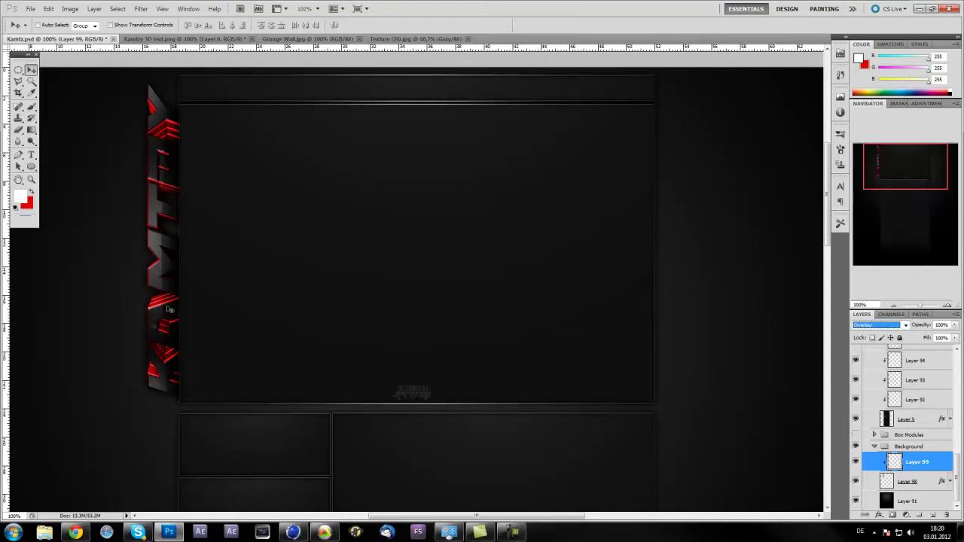
pyautogui.click(950, 325)
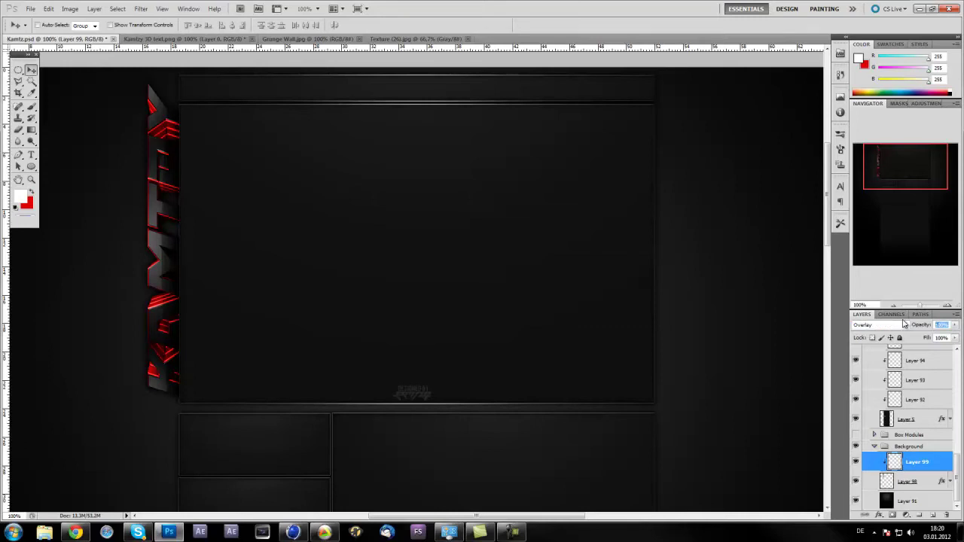
pyautogui.write('70')
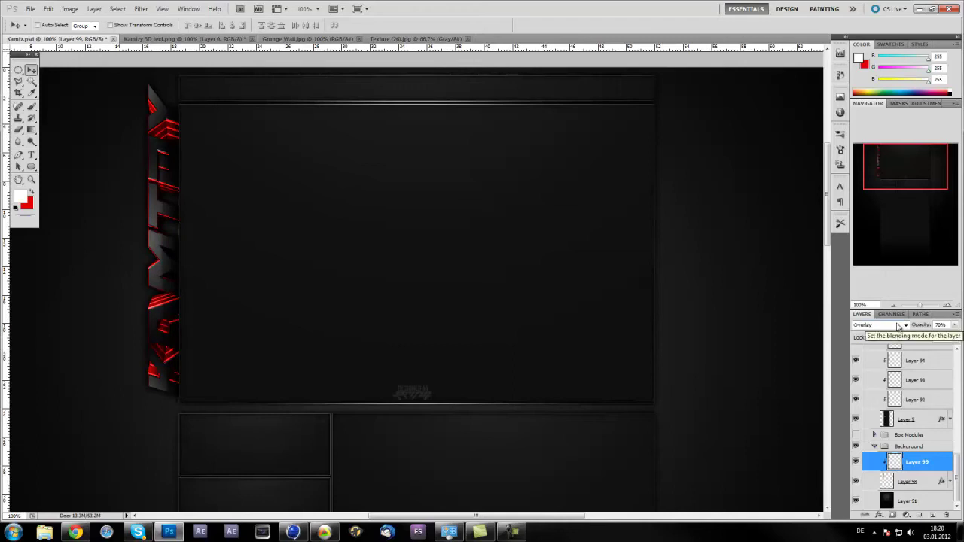
# Try Normal blending on Layer 99, then restore Overlay with opacity kept at 70%
pyautogui.click(897, 325)
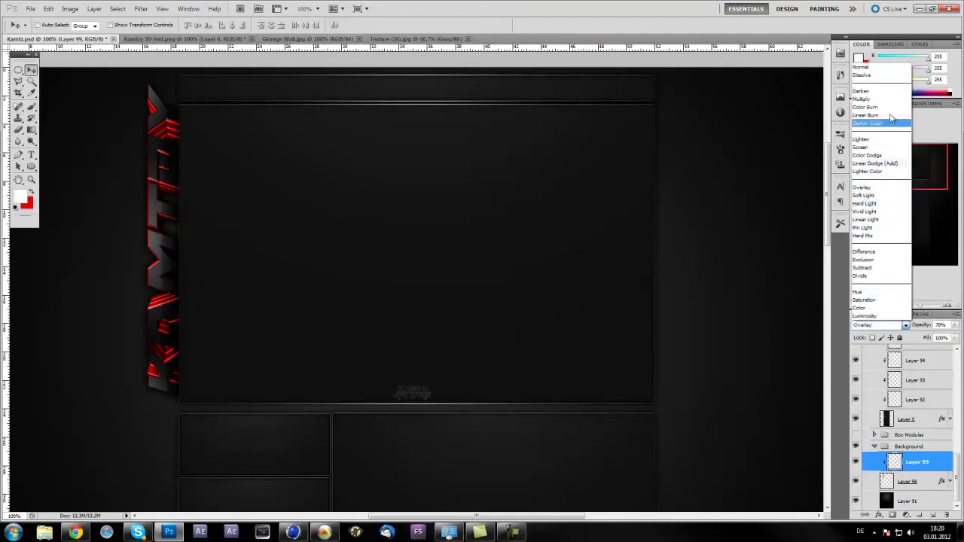
pyautogui.click(883, 70)
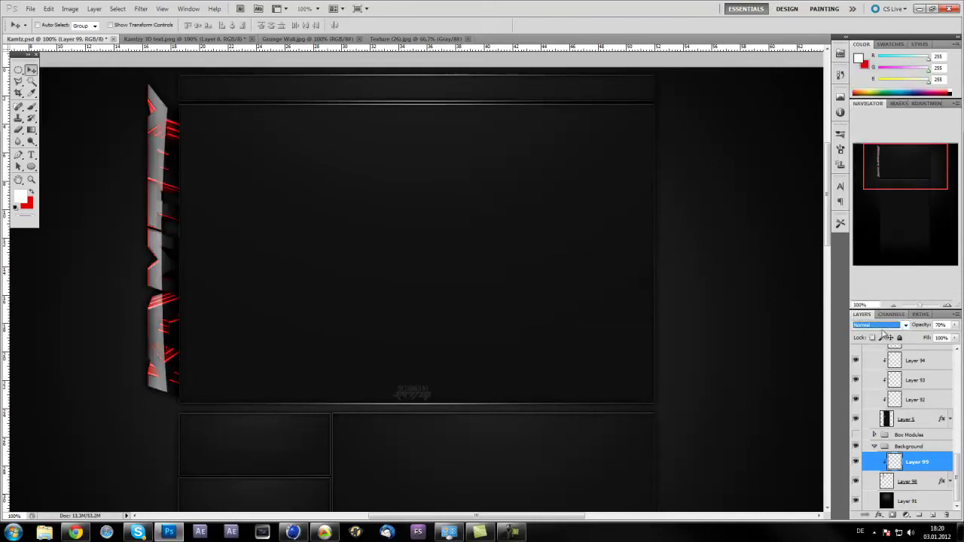
pyautogui.click(941, 324)
pyautogui.press('BackSpace')
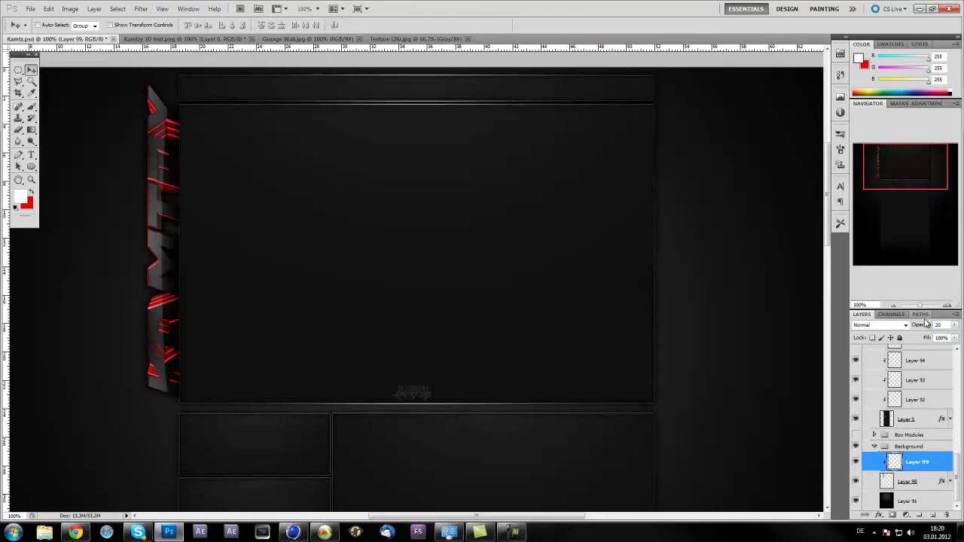
pyautogui.write('10')
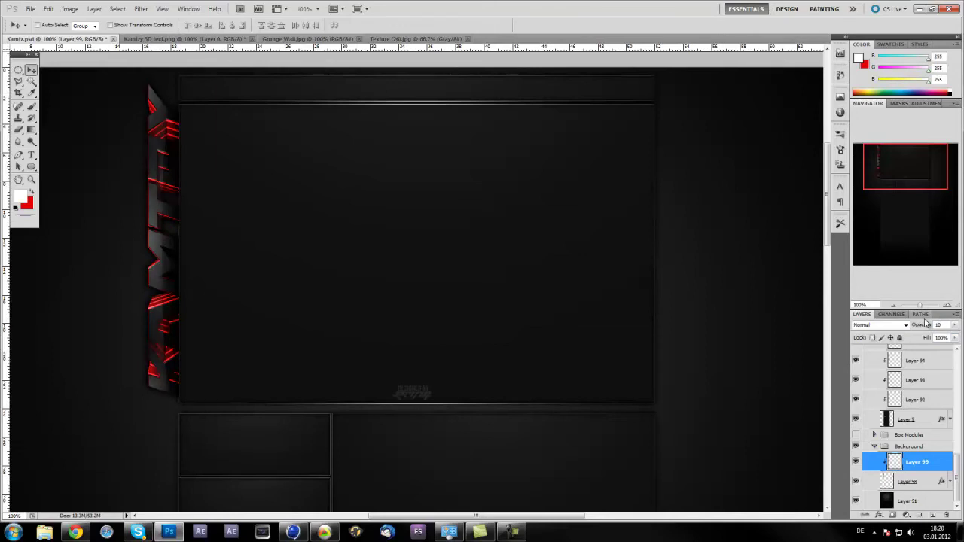
pyautogui.press('BackSpace')
pyautogui.press('BackSpace')
pyautogui.write('70')
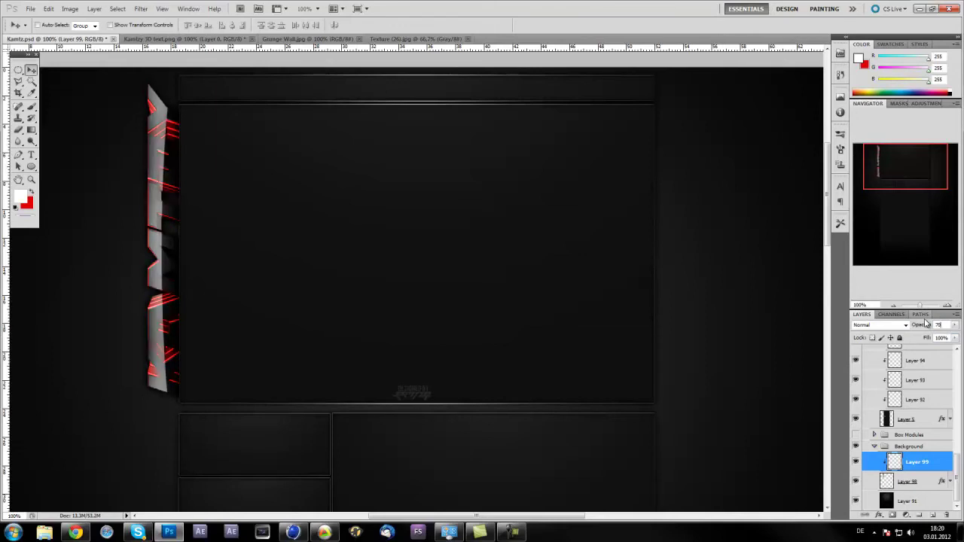
pyautogui.click(893, 325)
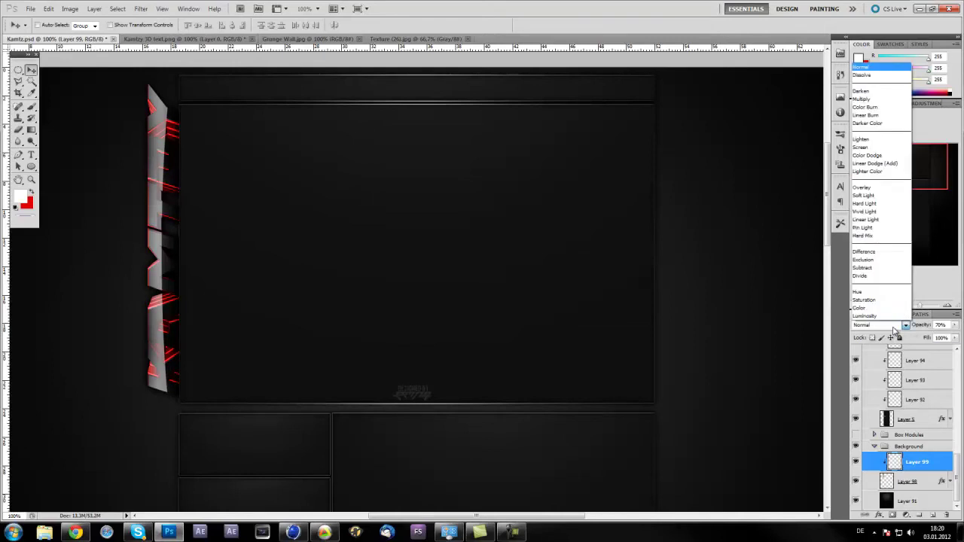
pyautogui.click(872, 187)
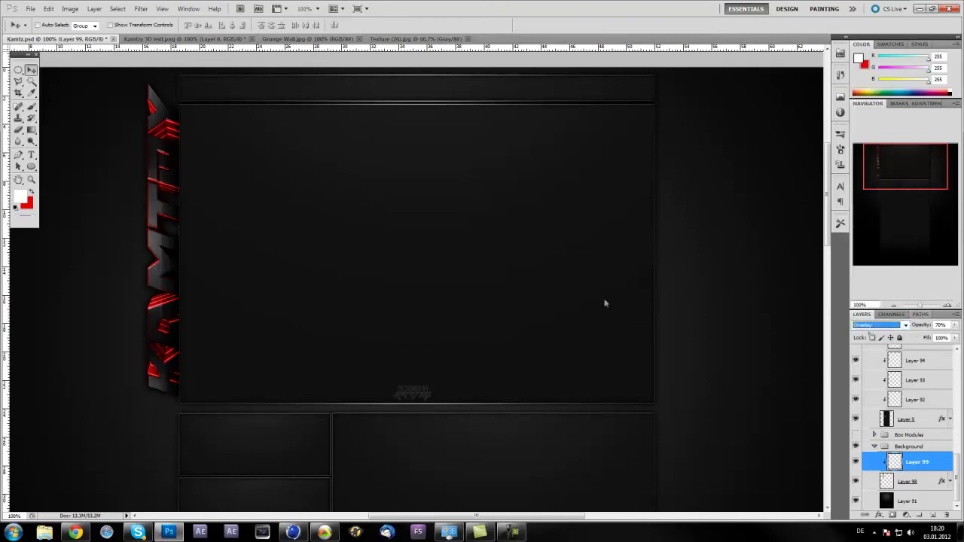
pyautogui.click(89, 182)
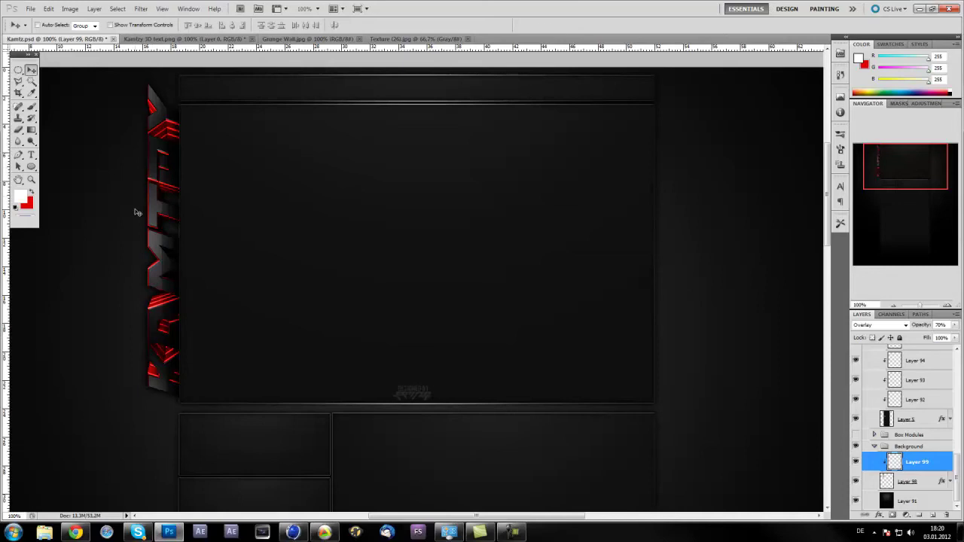
# Drag the Grunge Wall.jpg texture into Kamtz.psd as a new layer beside the main panel
pyautogui.click(286, 38)
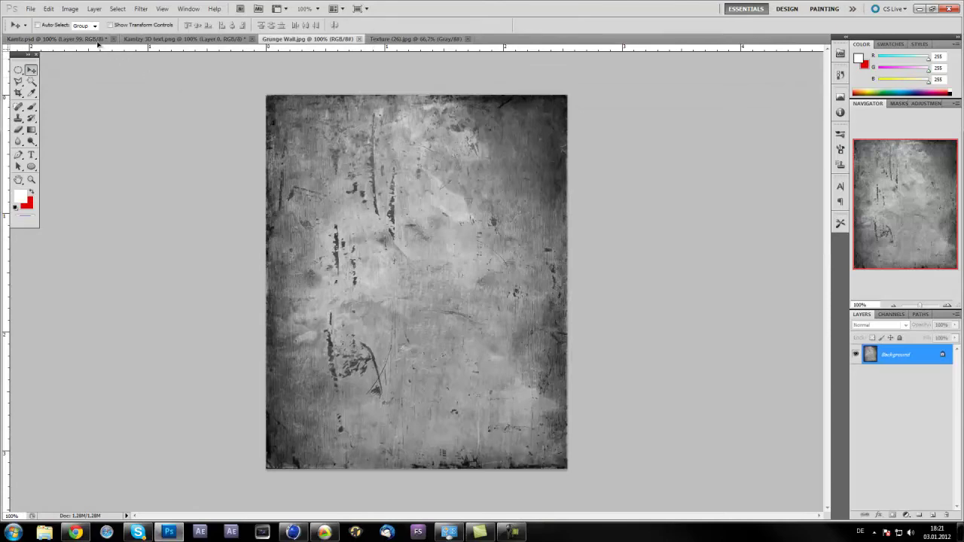
pyautogui.moveTo(97, 45); pyautogui.dragTo(171, 202)
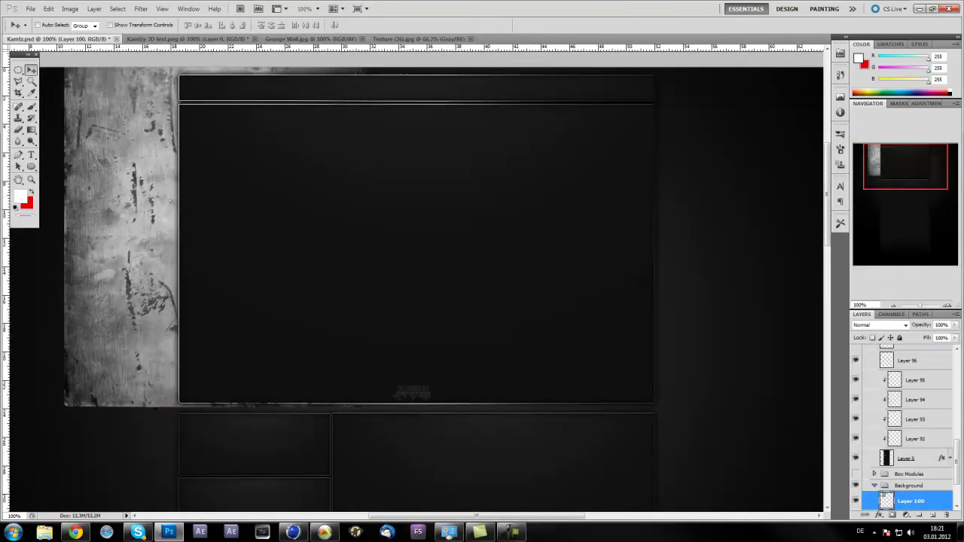
# Flip the grunge texture horizontally and position it over the vertical text
pyautogui.hotkey('ctrl', 't')
pyautogui.rightClick(170, 203)
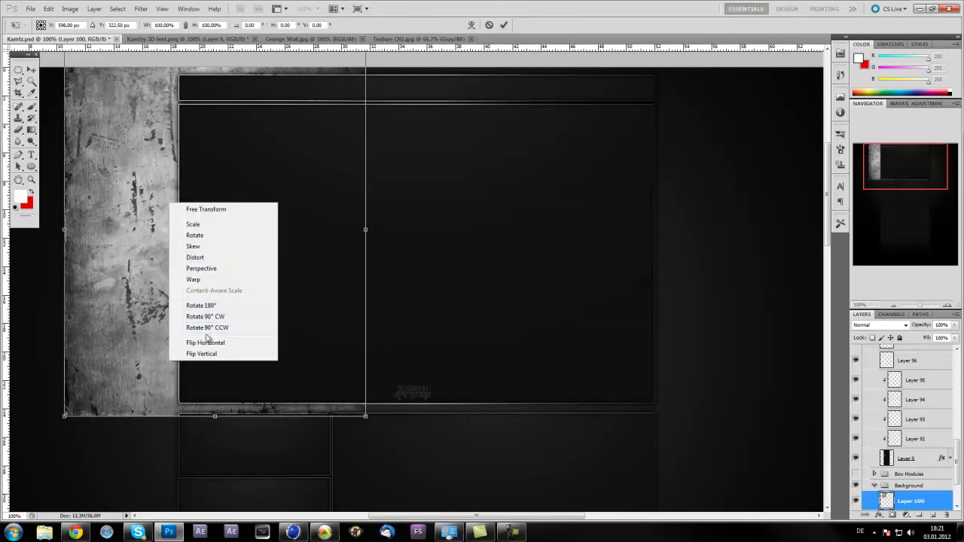
pyautogui.click(205, 342)
pyautogui.press('Return')
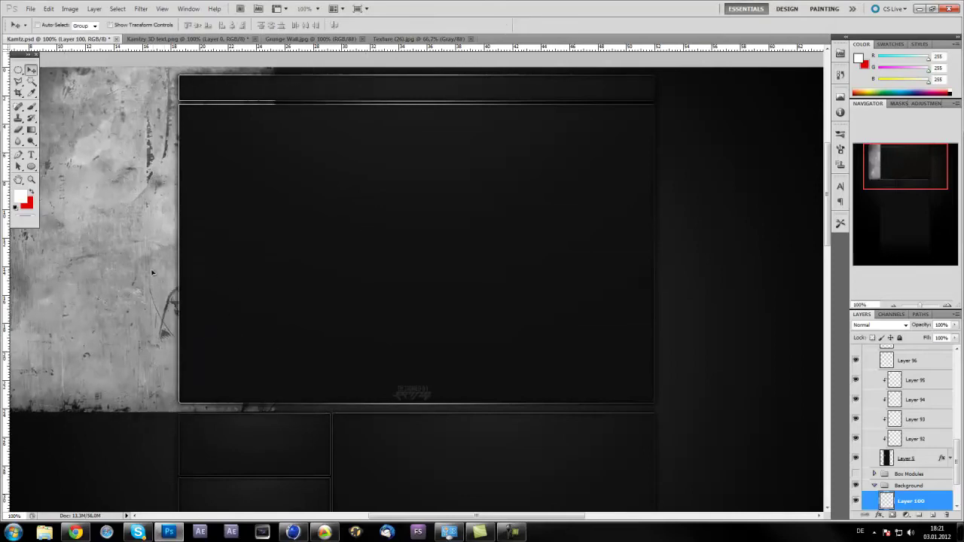
pyautogui.moveTo(152, 272); pyautogui.dragTo(122, 280)
# Clip the grunge texture to the KAMTZY text layer in Overlay mode, then bring up Texture (26).jpg
pyautogui.scroll(-1, 920, 489)
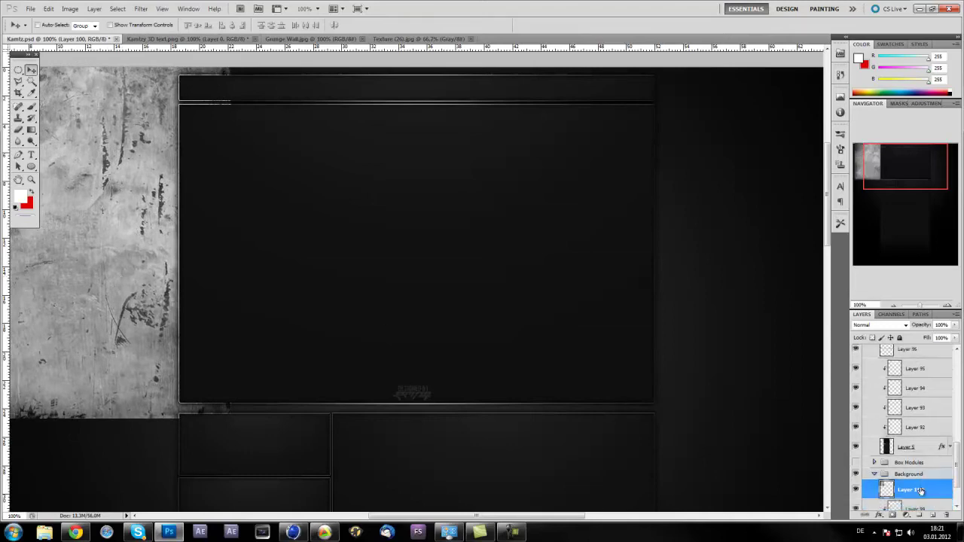
pyautogui.scroll(-2, 920, 489)
pyautogui.keyDown('alt'); pyautogui.click(924, 452); pyautogui.keyUp('alt')
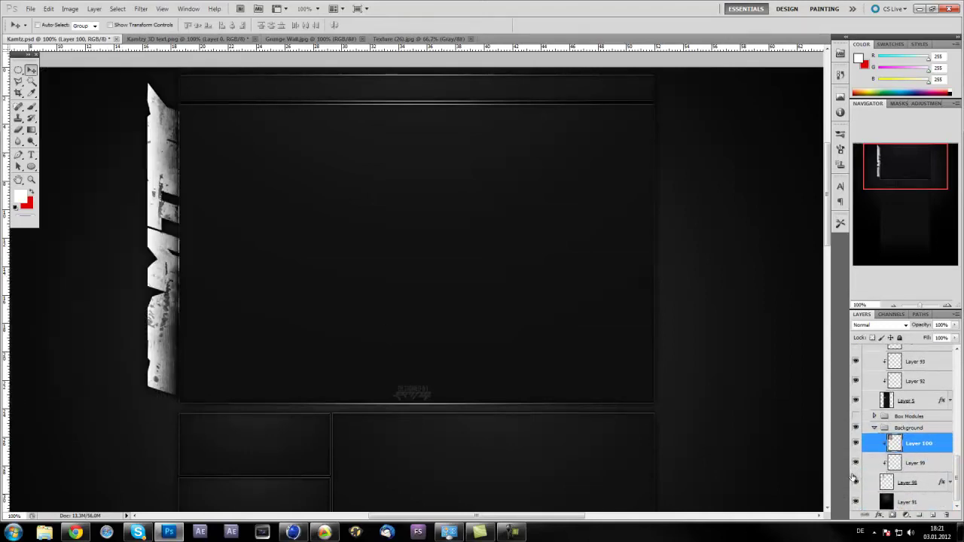
pyautogui.click(881, 327)
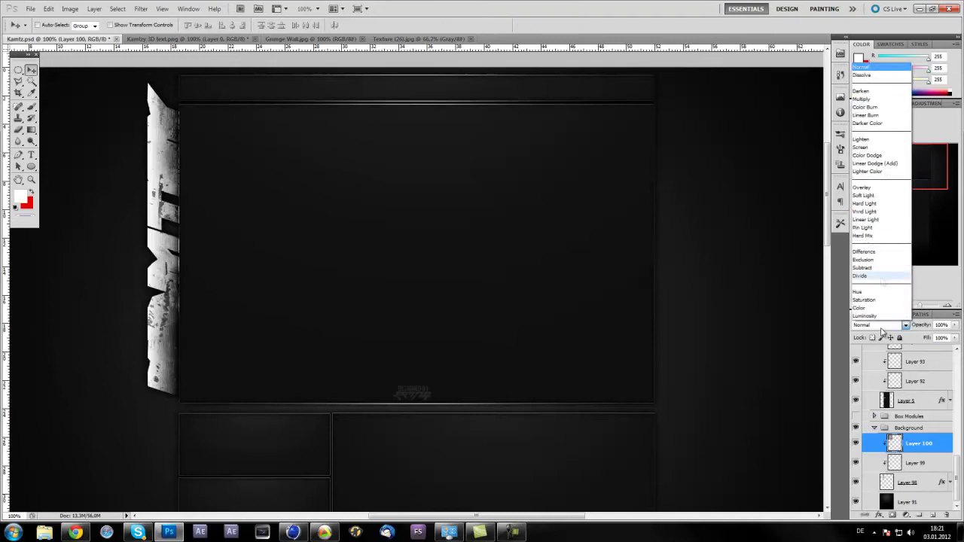
pyautogui.click(874, 188)
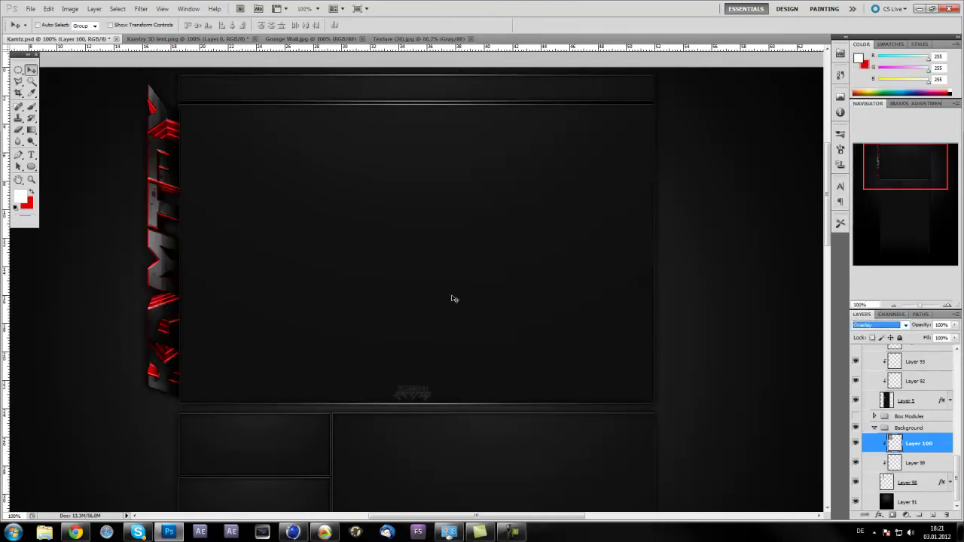
pyautogui.click(397, 38)
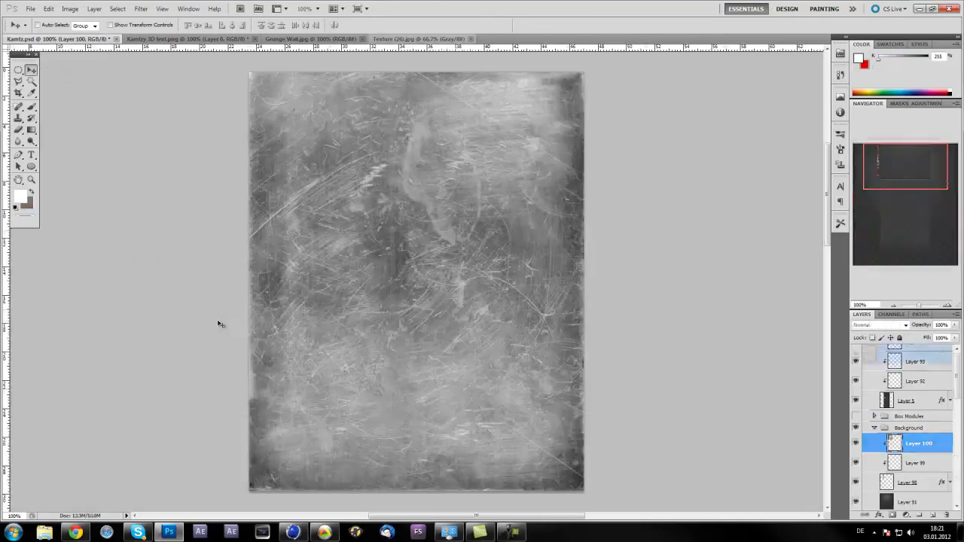
# Paste the scratched texture into Kamtz.psd and resize and nudge it to cover the text column
pyautogui.click(138, 39)
pyautogui.click(106, 39)
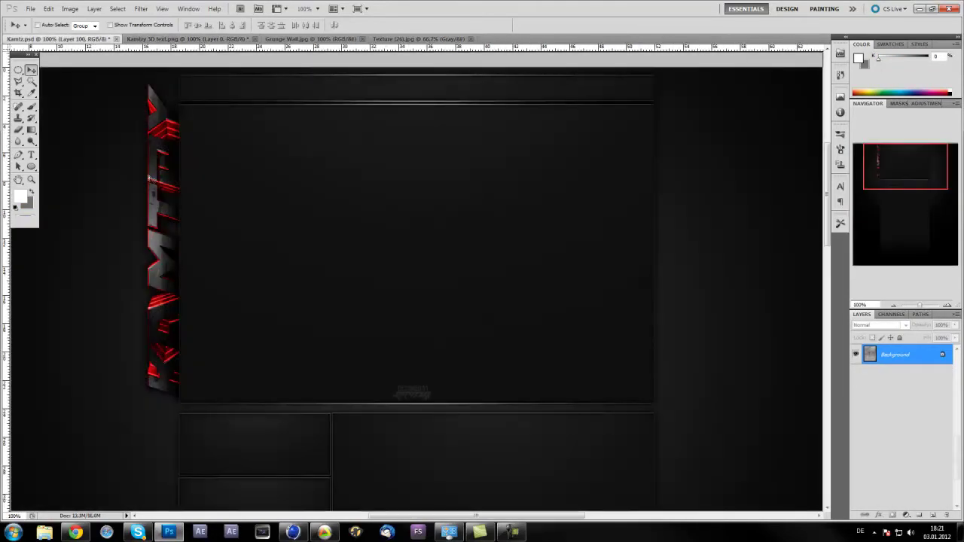
pyautogui.hotkey('ctrl', 'v')
pyautogui.moveTo(163, 257); pyautogui.dragTo(161, 271)
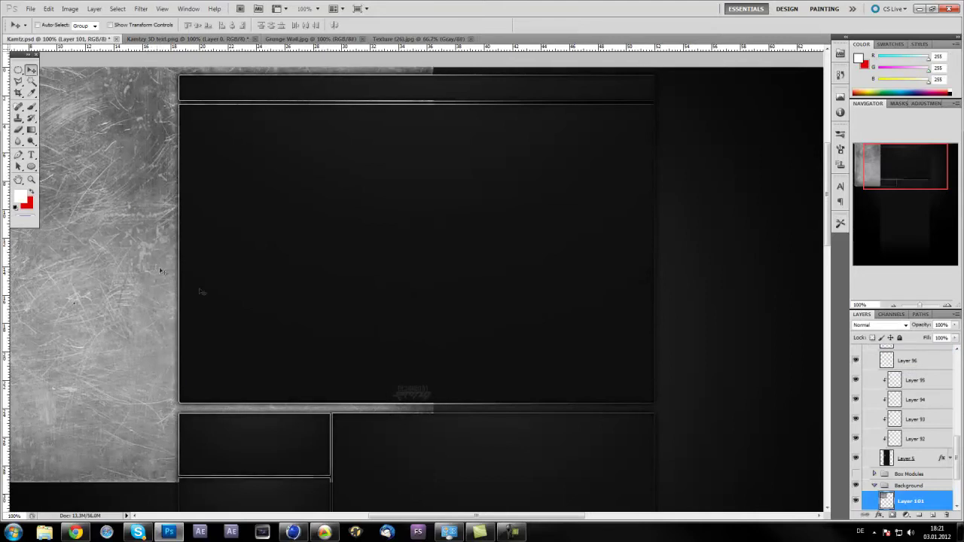
pyautogui.hotkey('ctrl', 't')
pyautogui.moveTo(433, 484); pyautogui.dragTo(233, 357)
pyautogui.moveTo(211, 133); pyautogui.dragTo(211, 204)
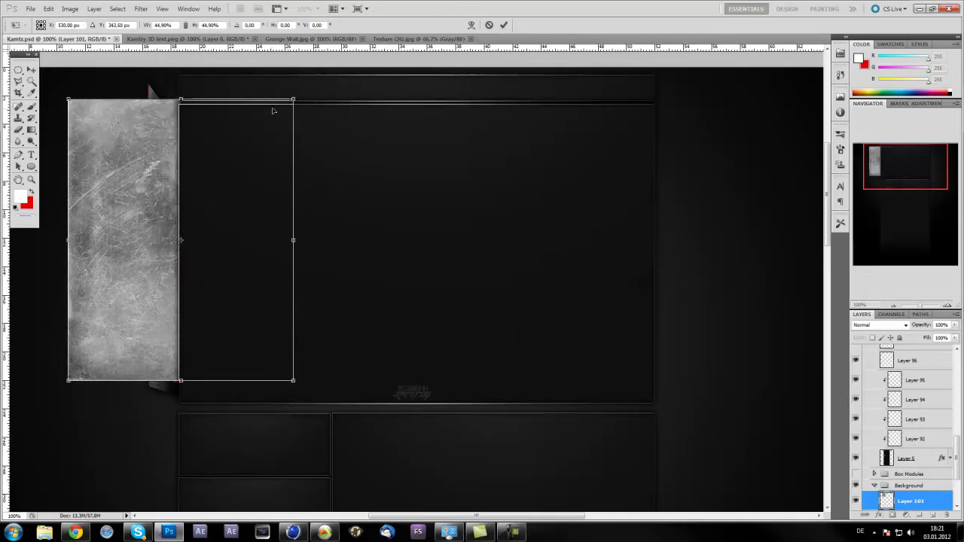
pyautogui.moveTo(293, 100); pyautogui.dragTo(310, 80)
pyautogui.press('Return')
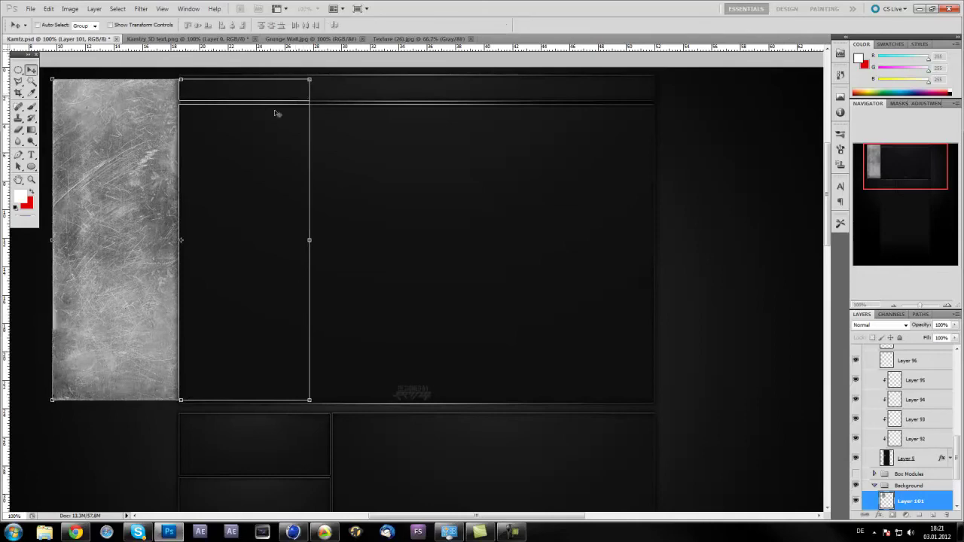
pyautogui.press('Right')
pyautogui.press('Right')
pyautogui.press('Right')
pyautogui.press('Right')
pyautogui.press('Right')
pyautogui.press('Right')
pyautogui.press('Right')
pyautogui.press('Right')
pyautogui.press('Right')
pyautogui.press('Right')
pyautogui.press('Right')
pyautogui.press('Right')
pyautogui.press('Right')
pyautogui.press('Right')
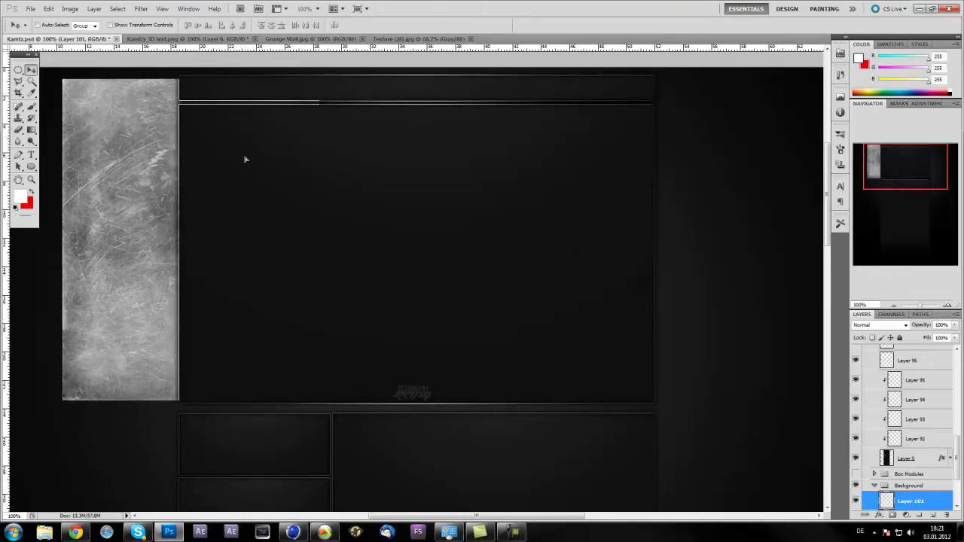
pyautogui.press('Right')
pyautogui.press('Right')
pyautogui.press('Right')
pyautogui.press('Right')
pyautogui.press('Right')
pyautogui.press('Right')
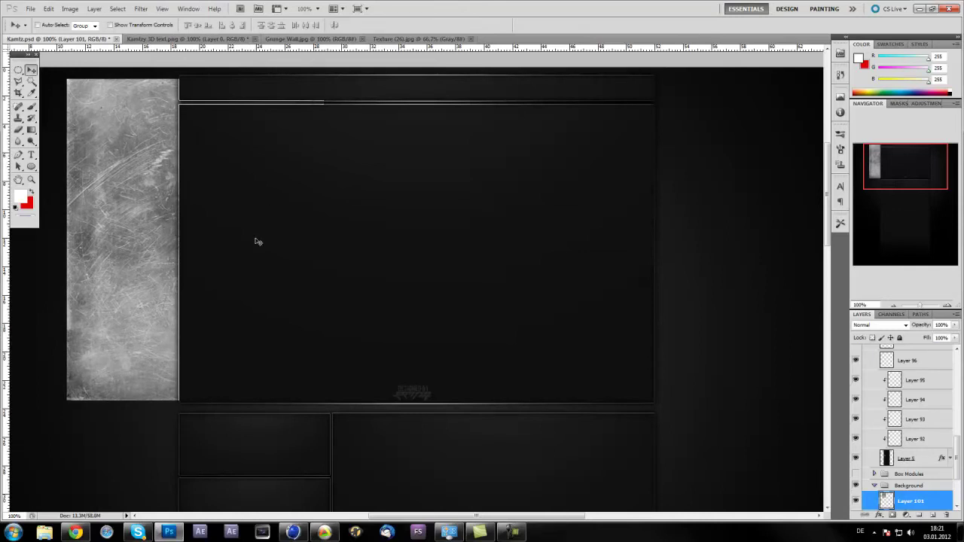
# Clip the scratch texture (Layer 101) to the KAMTZY letters and set it to Overlay
pyautogui.scroll(-3, 903, 452)
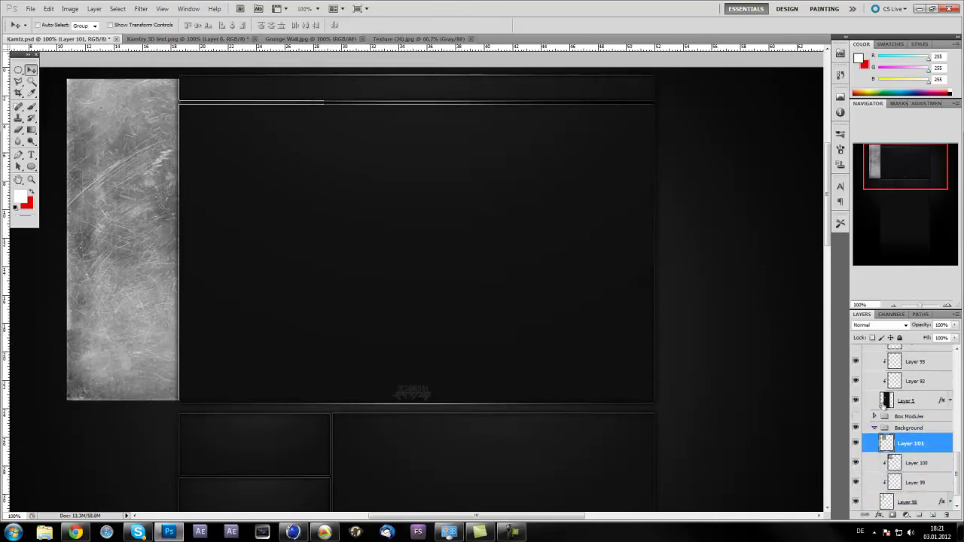
pyautogui.keyDown('alt'); pyautogui.click(908, 452); pyautogui.keyUp('alt')
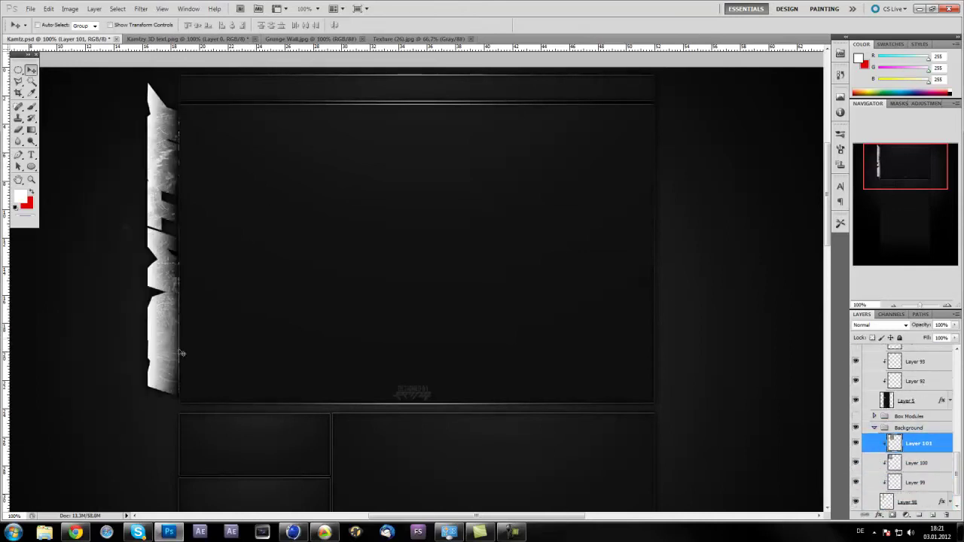
pyautogui.click(875, 325)
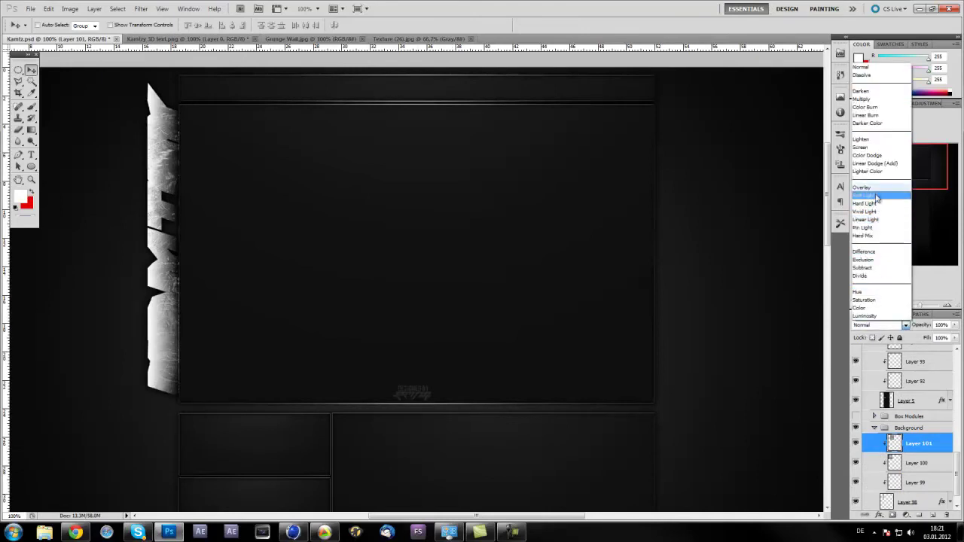
pyautogui.click(874, 198)
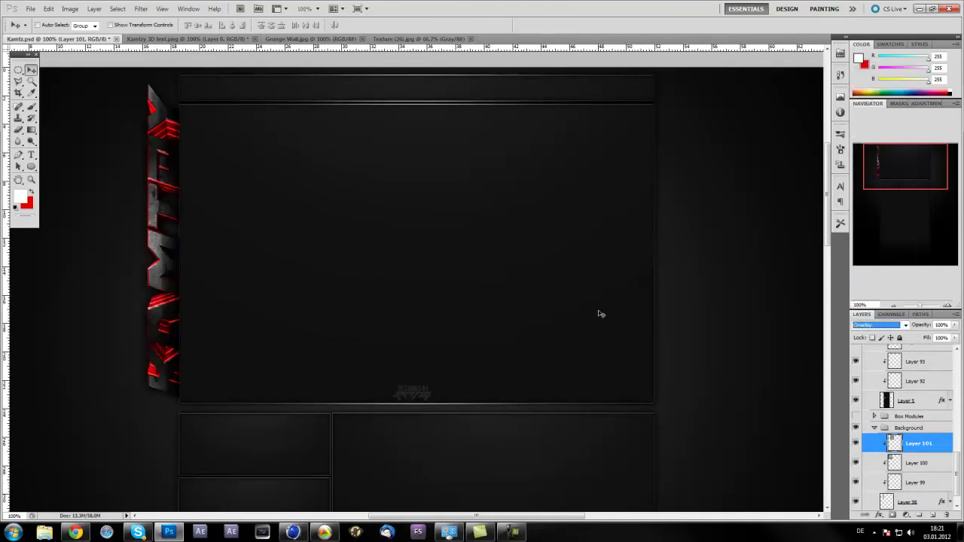
pyautogui.scroll(2, 253, 315)
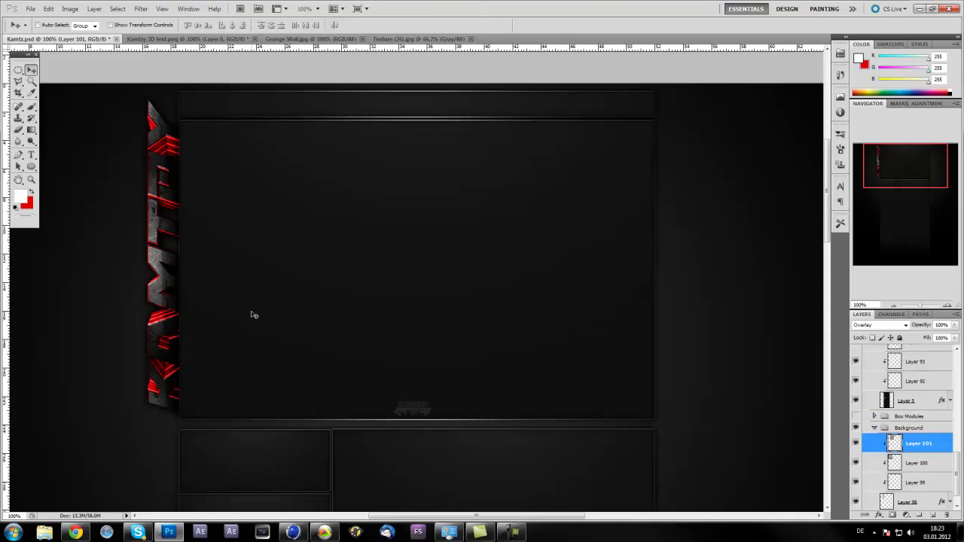
pyautogui.scroll(-1, 914, 482)
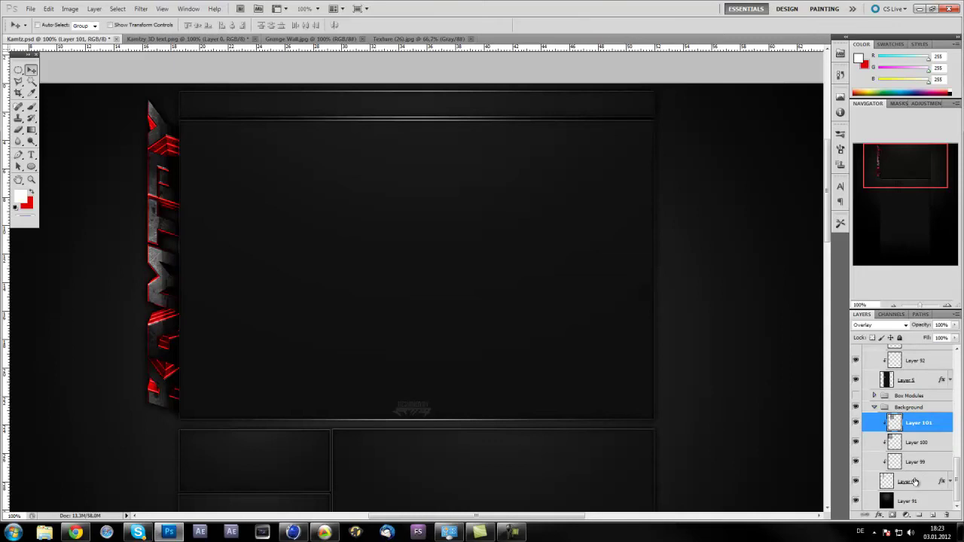
# Duplicate Layers 98–101 below the originals and merge the copies into one layer
pyautogui.keyDown('shift'); pyautogui.click(914, 482); pyautogui.keyUp('shift')
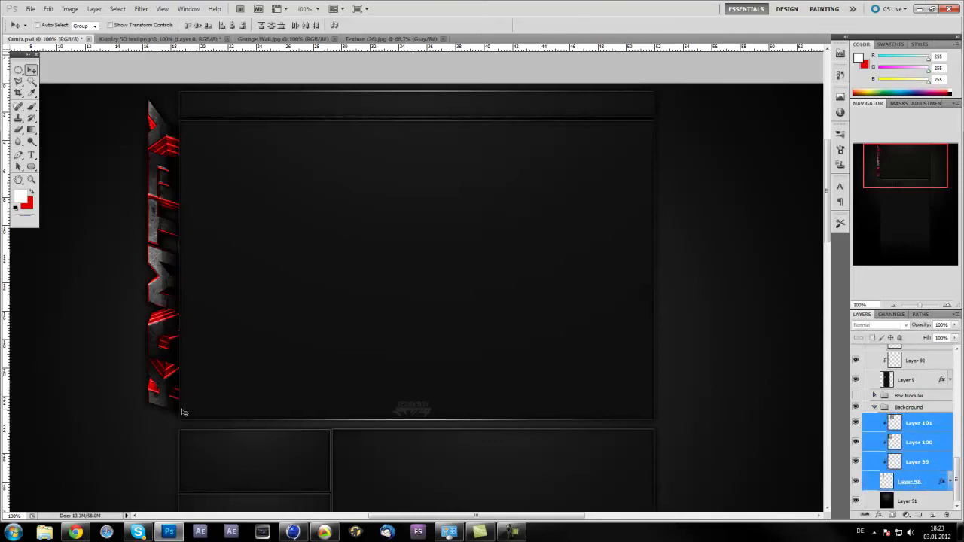
pyautogui.scroll(1, 174, 214)
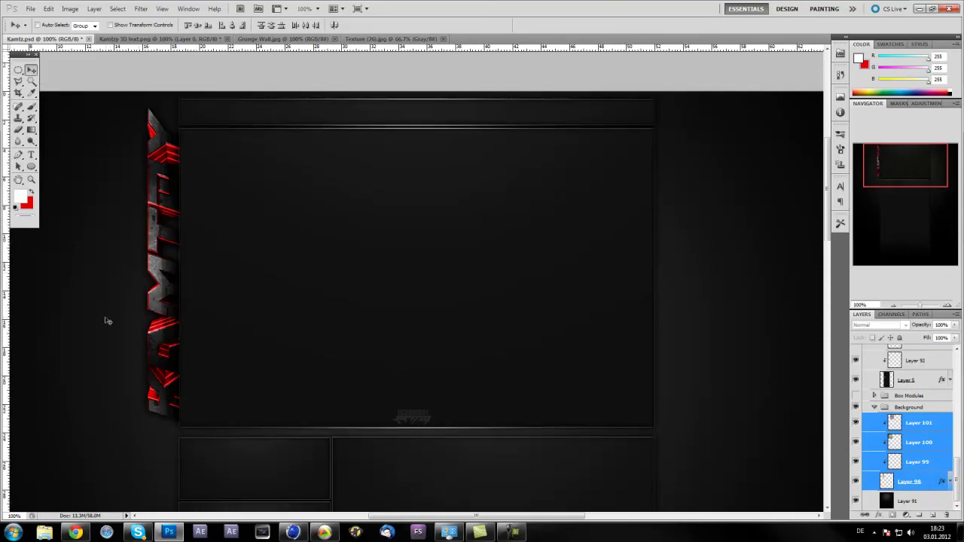
pyautogui.scroll(1, 135, 325)
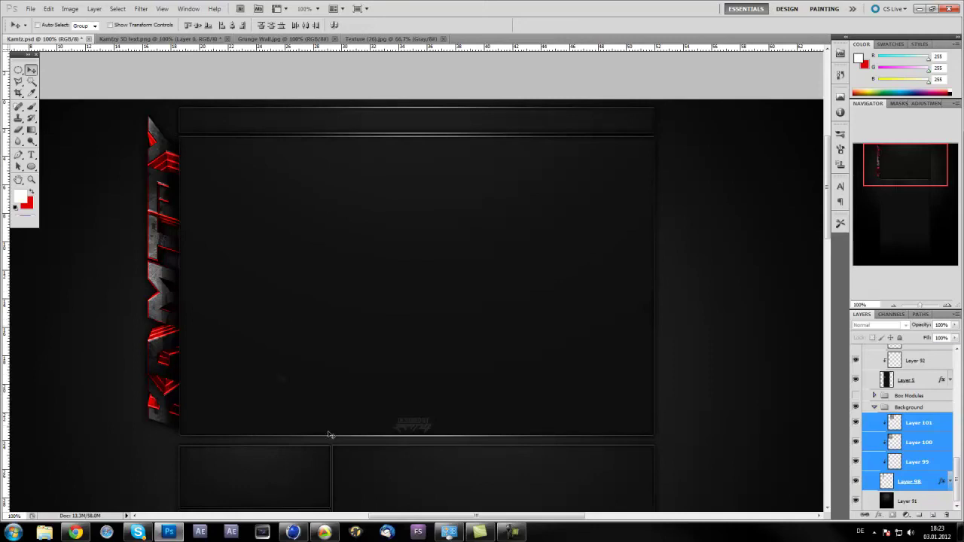
pyautogui.moveTo(917, 480); pyautogui.dragTo(932, 514)
pyautogui.moveTo(922, 481)
pyautogui.mouseDown()
pyautogui.moveTo(923, 509)
pyautogui.moveTo(920, 442)
pyautogui.moveTo(925, 486)
pyautogui.mouseUp()
pyautogui.rightClick(925, 482)
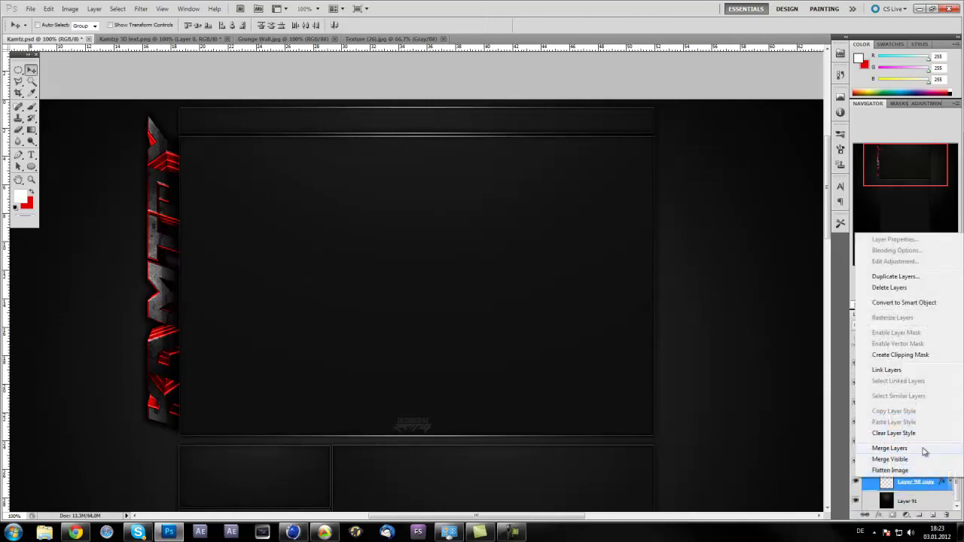
pyautogui.click(923, 449)
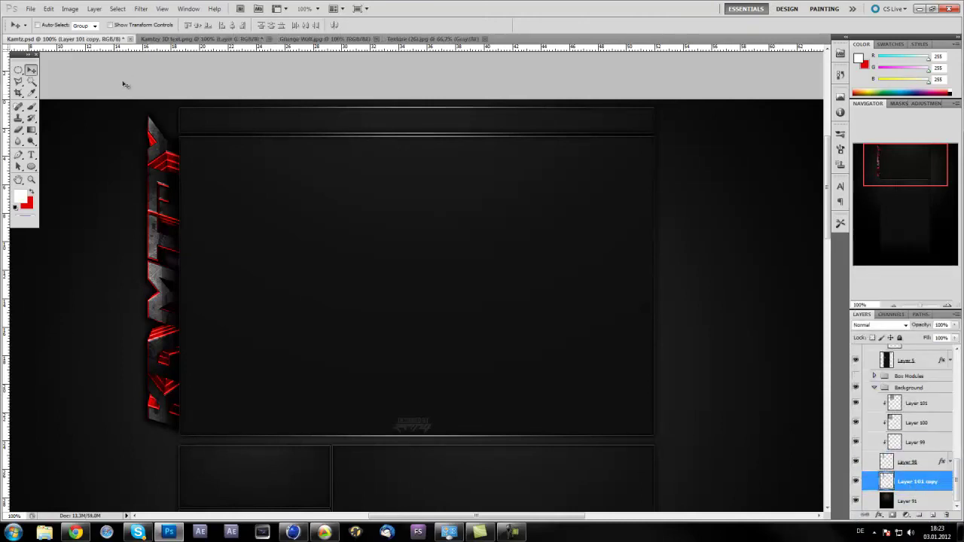
# Apply a Motion Blur with 96-pixel distance to the merged copy
pyautogui.click(142, 9)
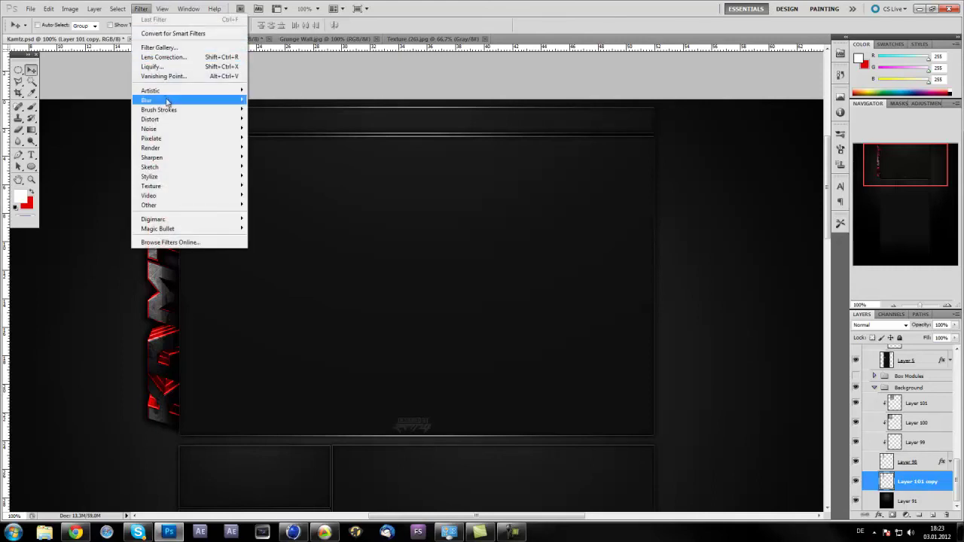
pyautogui.moveTo(146, 100)
pyautogui.click(259, 157)
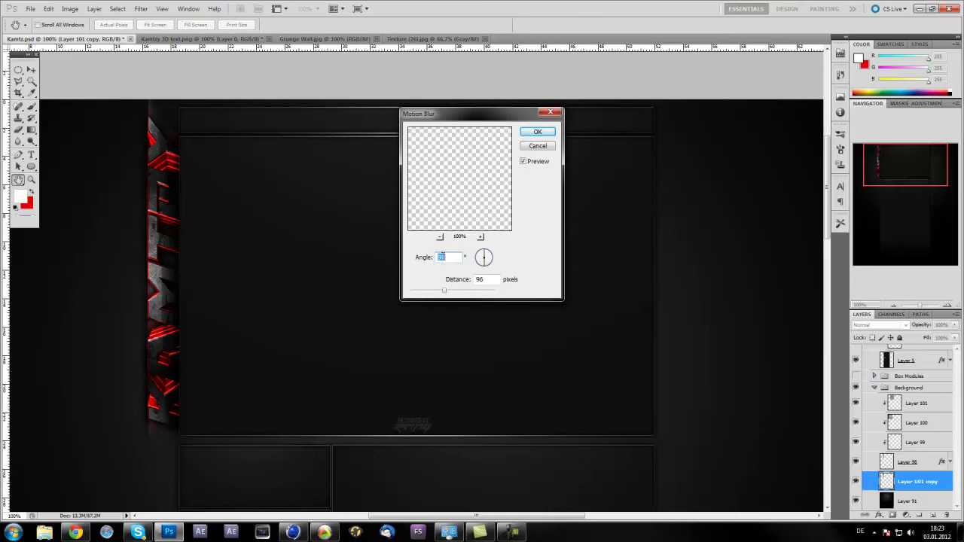
pyautogui.click(550, 133)
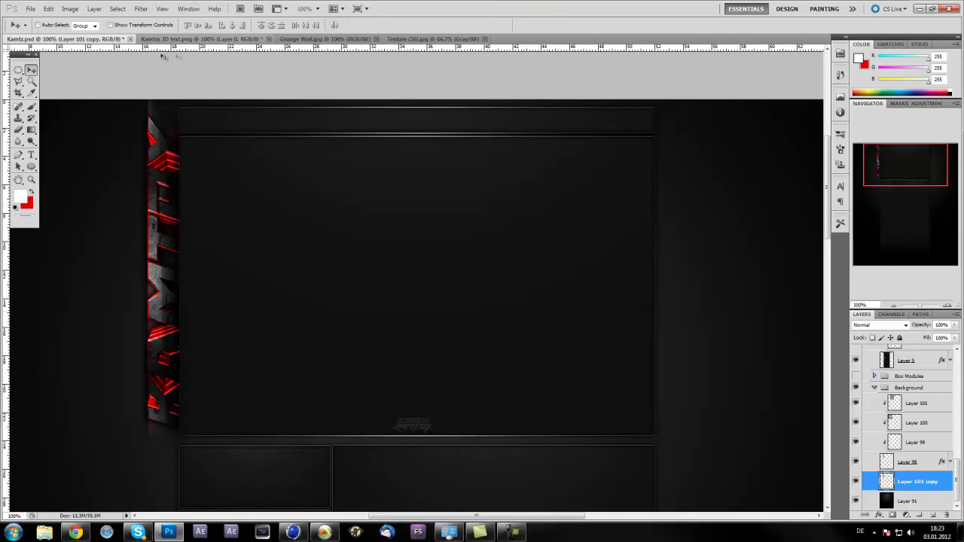
# Duplicate Layers 98–101 again and merge the copies into Layer 101 copy 2
pyautogui.keyDown('shift'); pyautogui.click(930, 463); pyautogui.keyUp('shift')
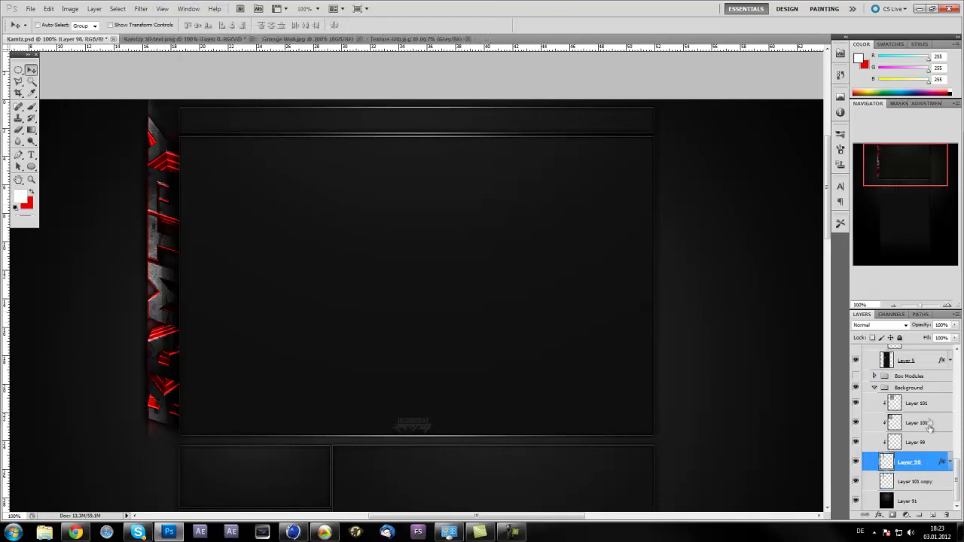
pyautogui.keyDown('shift'); pyautogui.click(930, 407); pyautogui.keyUp('shift')
pyautogui.moveTo(929, 407); pyautogui.dragTo(920, 482)
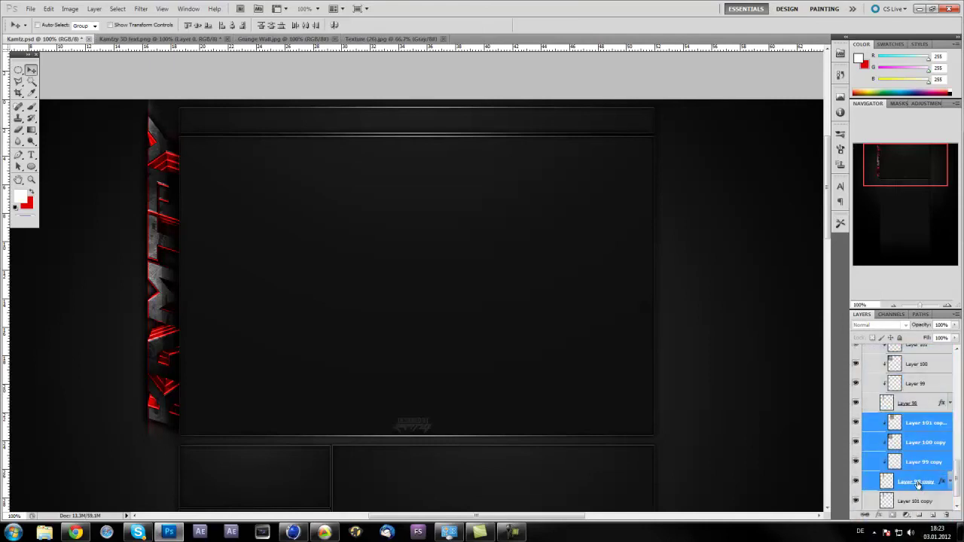
pyautogui.rightClick(920, 482)
pyautogui.click(921, 453)
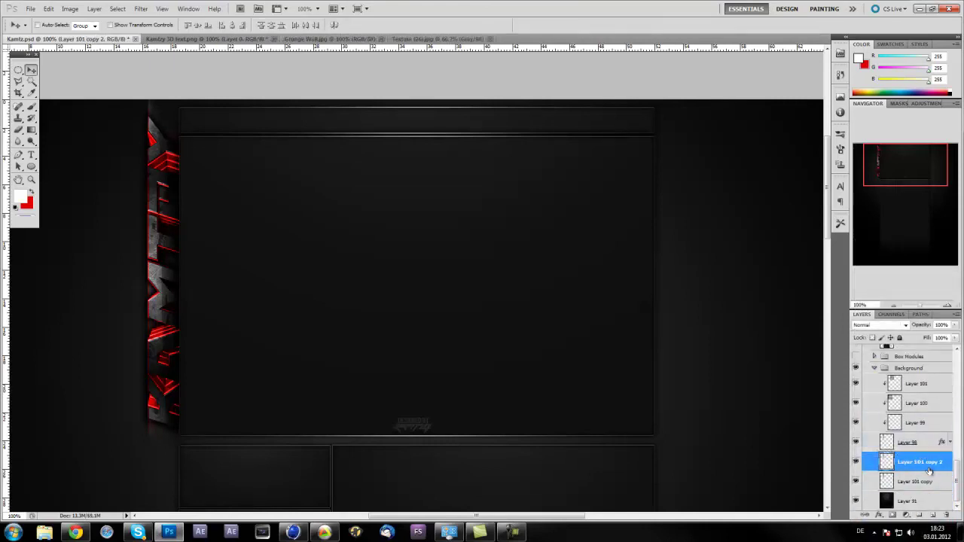
# Apply a Lens Blur with radius 25 to the merged copy
pyautogui.click(140, 8)
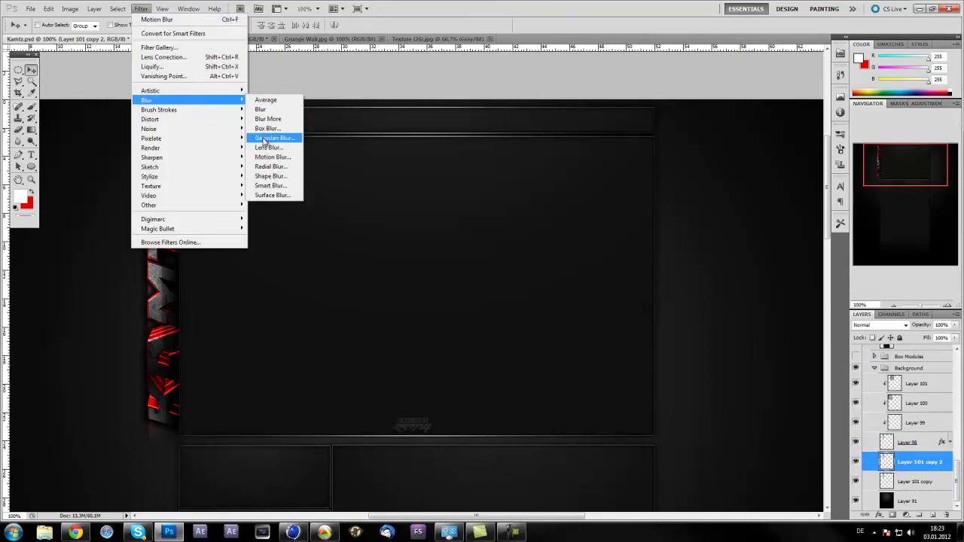
pyautogui.click(268, 147)
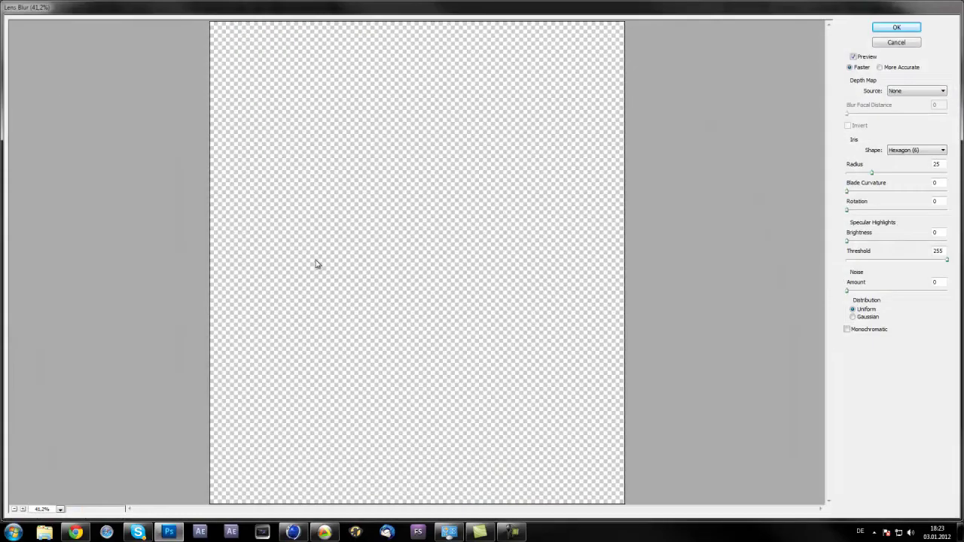
pyautogui.click(896, 28)
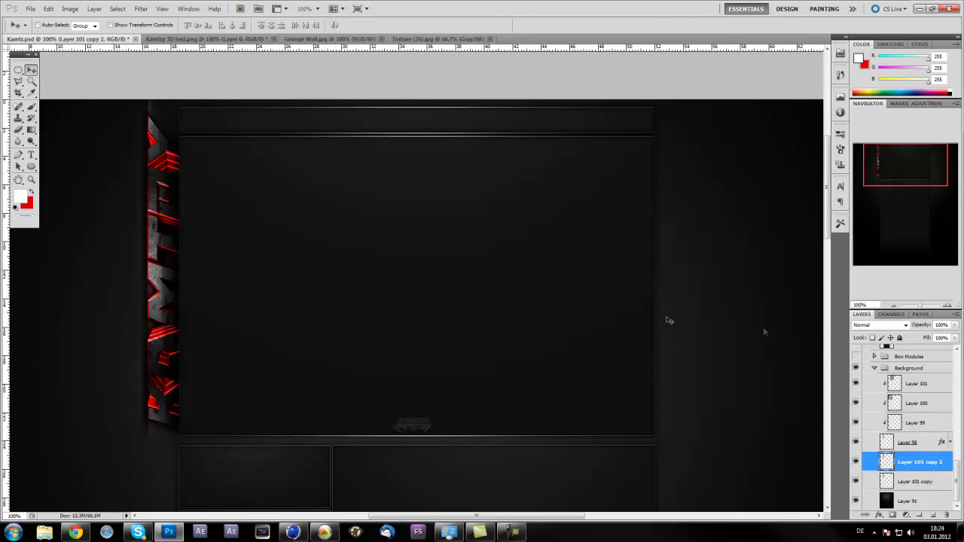
# Set Layer 101 copy 2's opacity to 50% to soften the glow
pyautogui.click(930, 325)
pyautogui.write('50')
pyautogui.press('Return')
pyautogui.scroll(2, 61, 335)
pyautogui.scroll(-3, 92, 200)
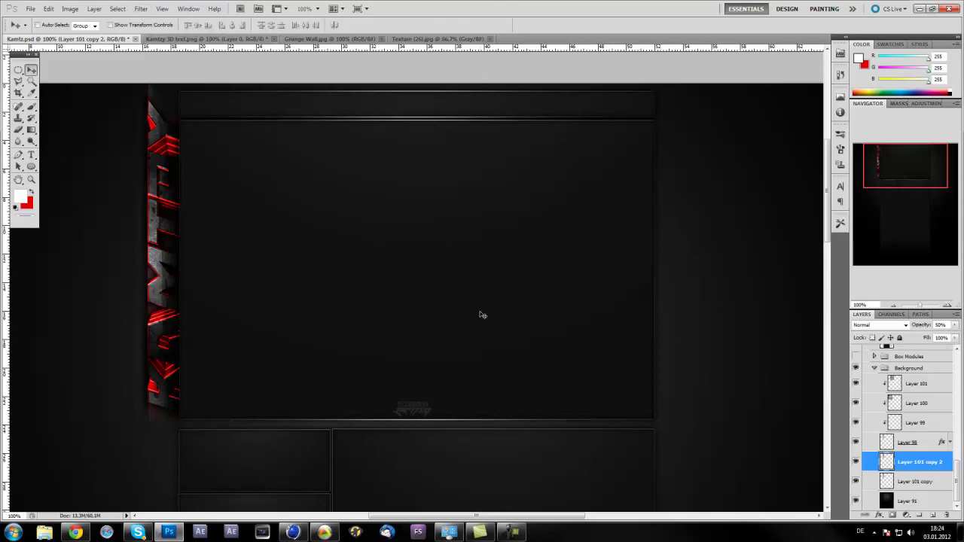
pyautogui.scroll(3, 482, 315)
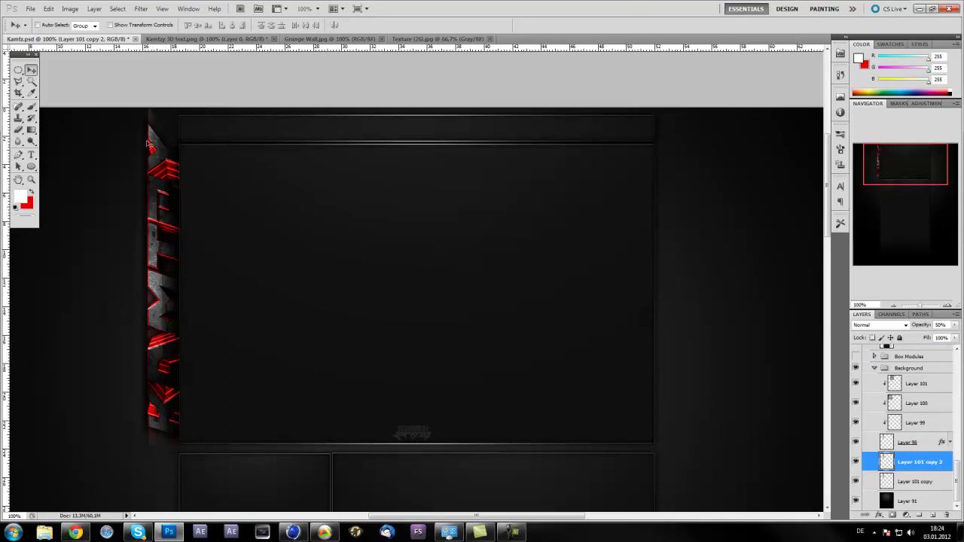
pyautogui.scroll(-3, 88, 381)
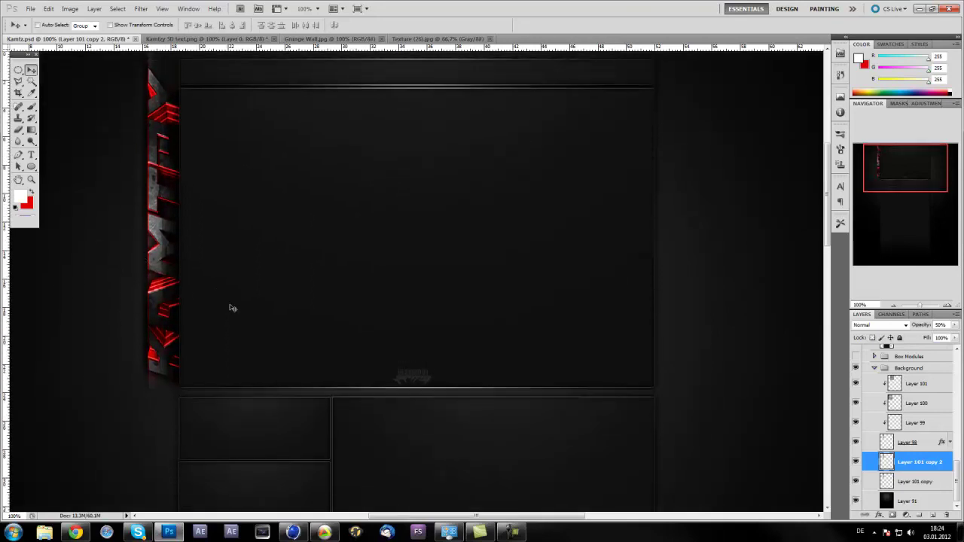
pyautogui.scroll(2, 113, 339)
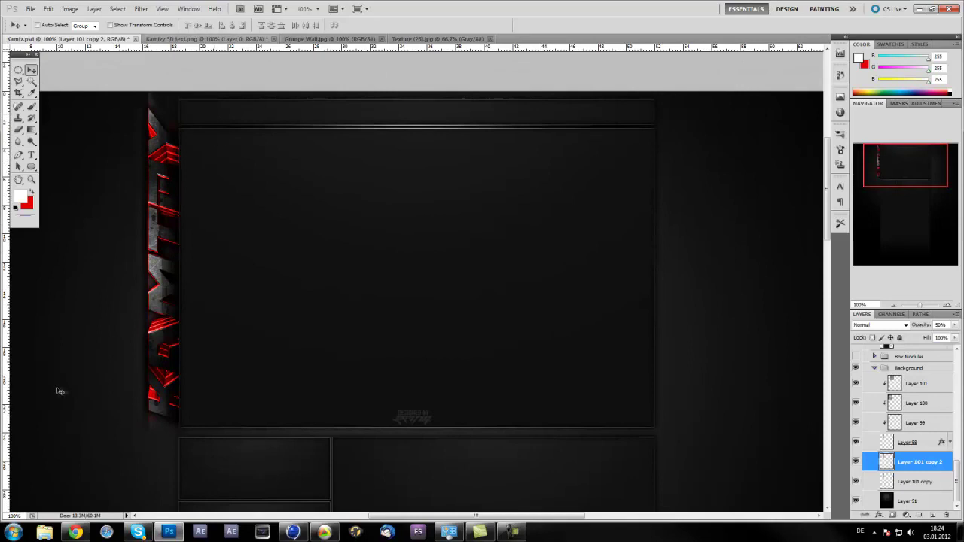